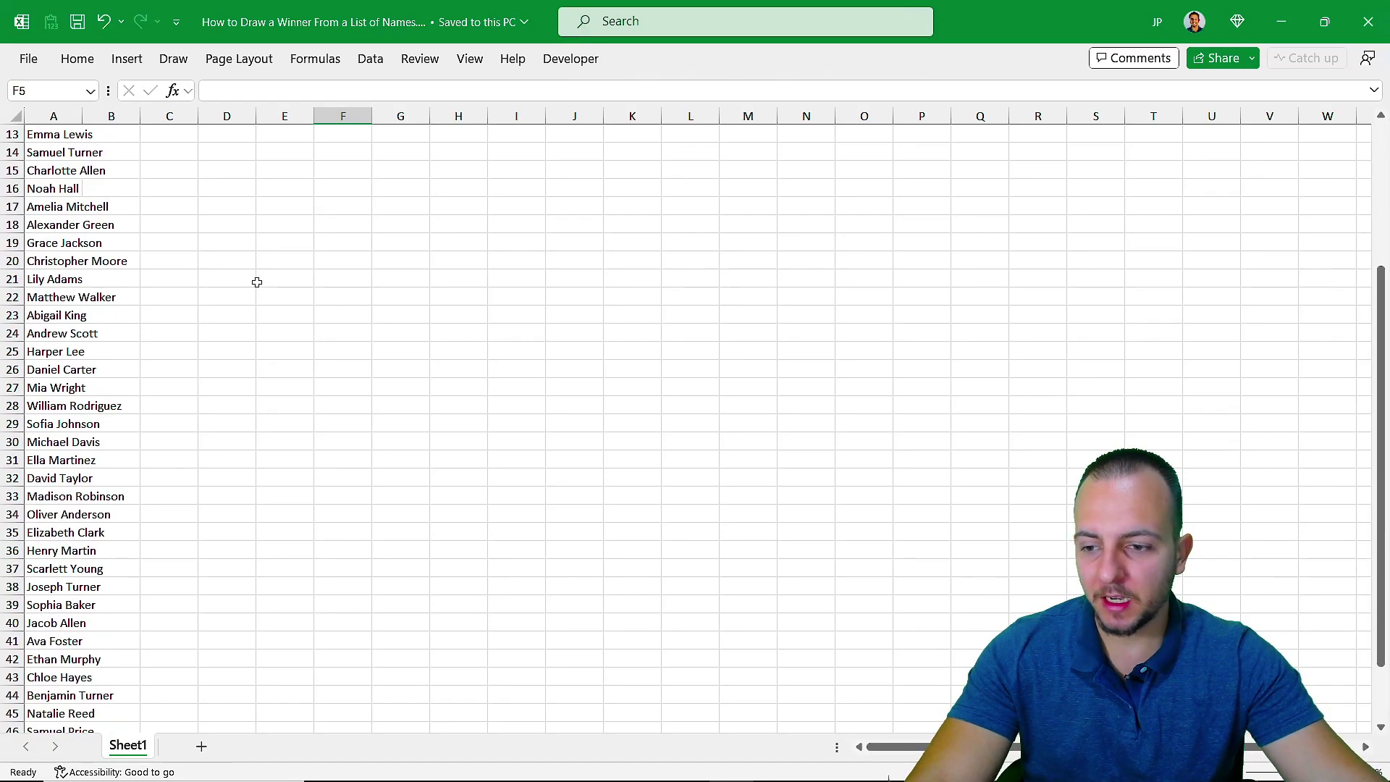
scroll(257, 282, "down", 2)
Review the list of names, selecting the names column and its first few entries
scroll(257, 281, "up", 10)
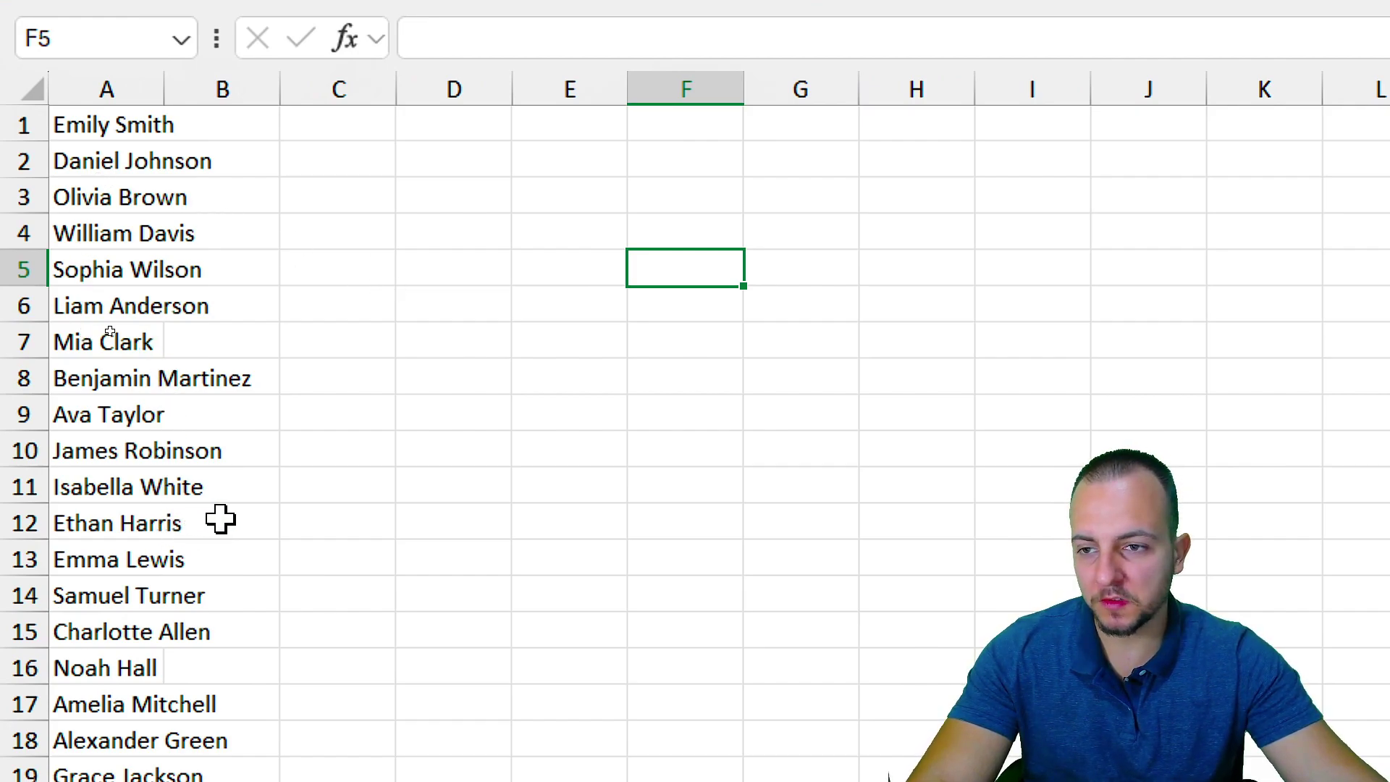
scroll(220, 519, "down", 13)
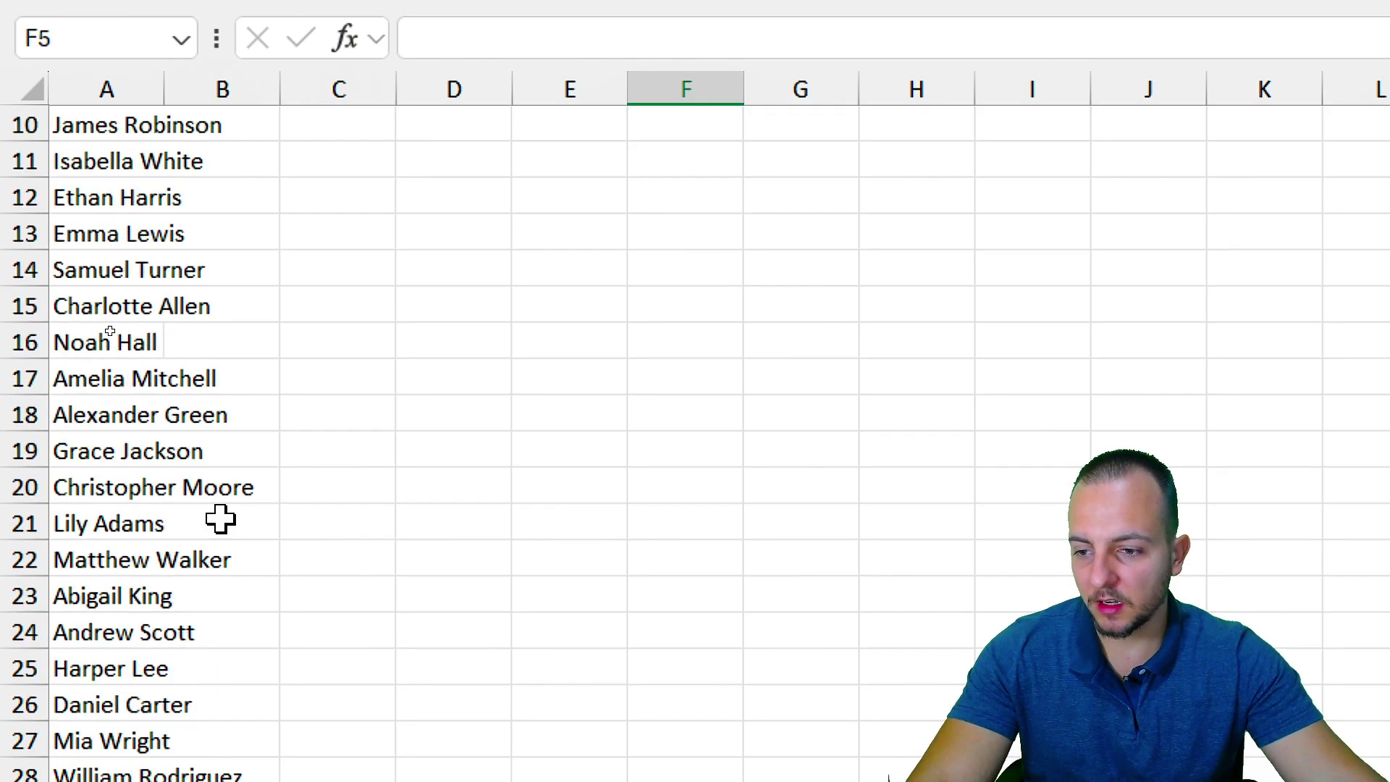
scroll(166, 489, "down", 1)
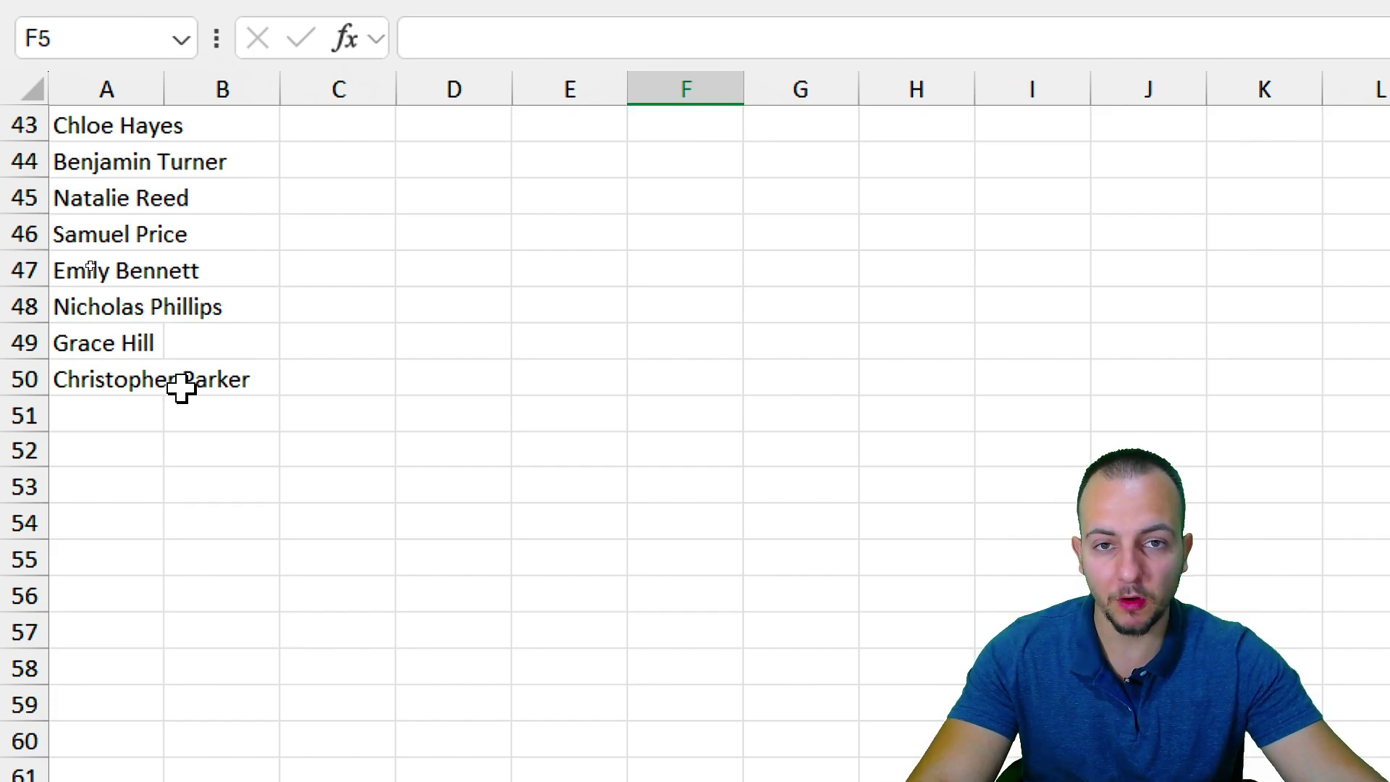
scroll(181, 387, "up", 14)
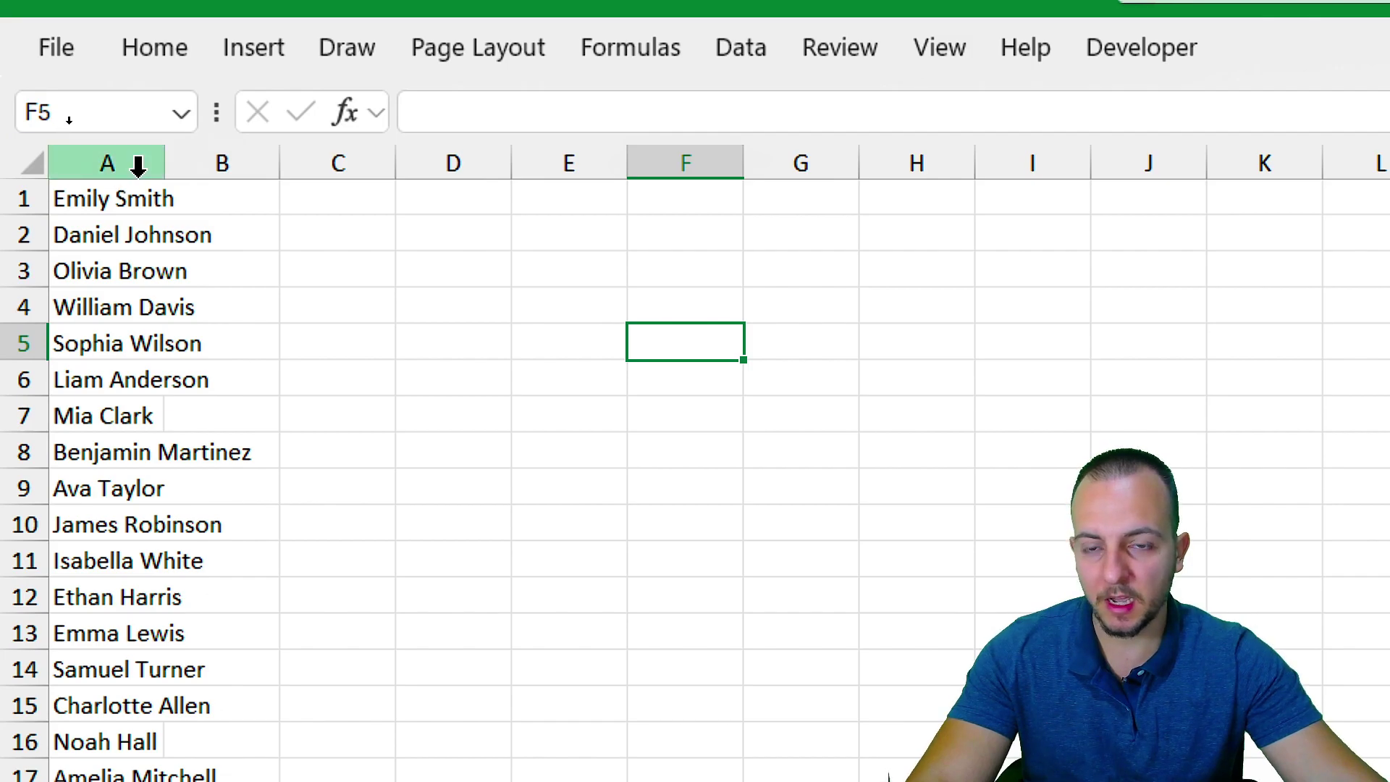
left_click(136, 141)
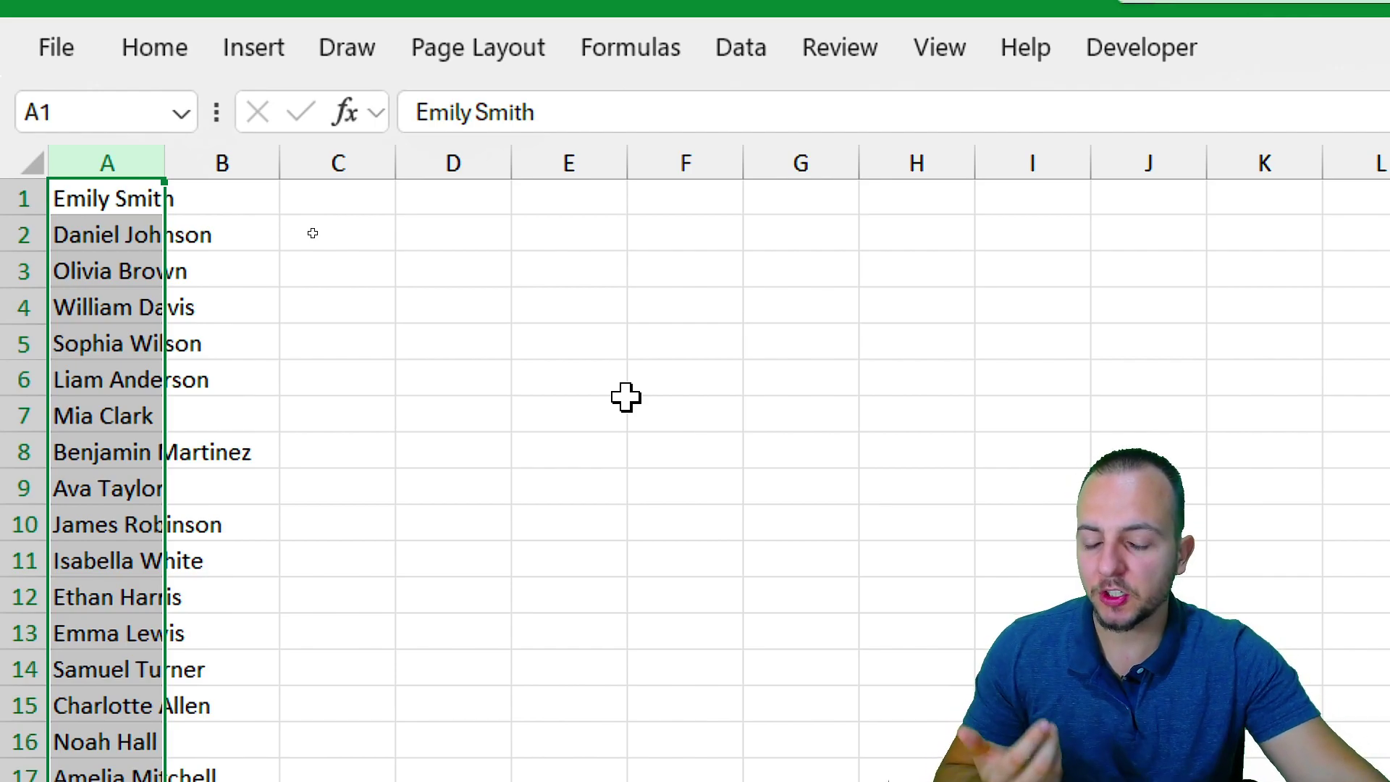
left_click(105, 198)
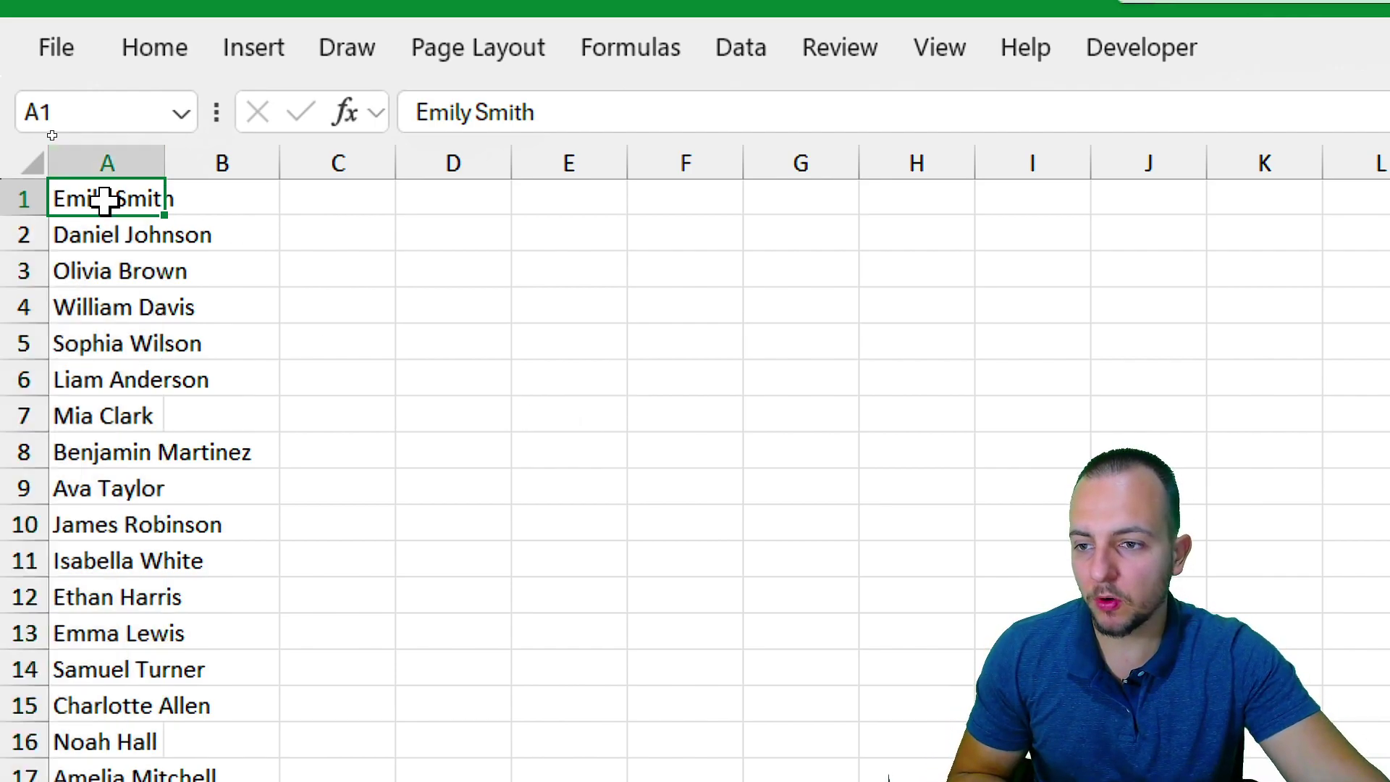
left_click(124, 231)
left_click(94, 279)
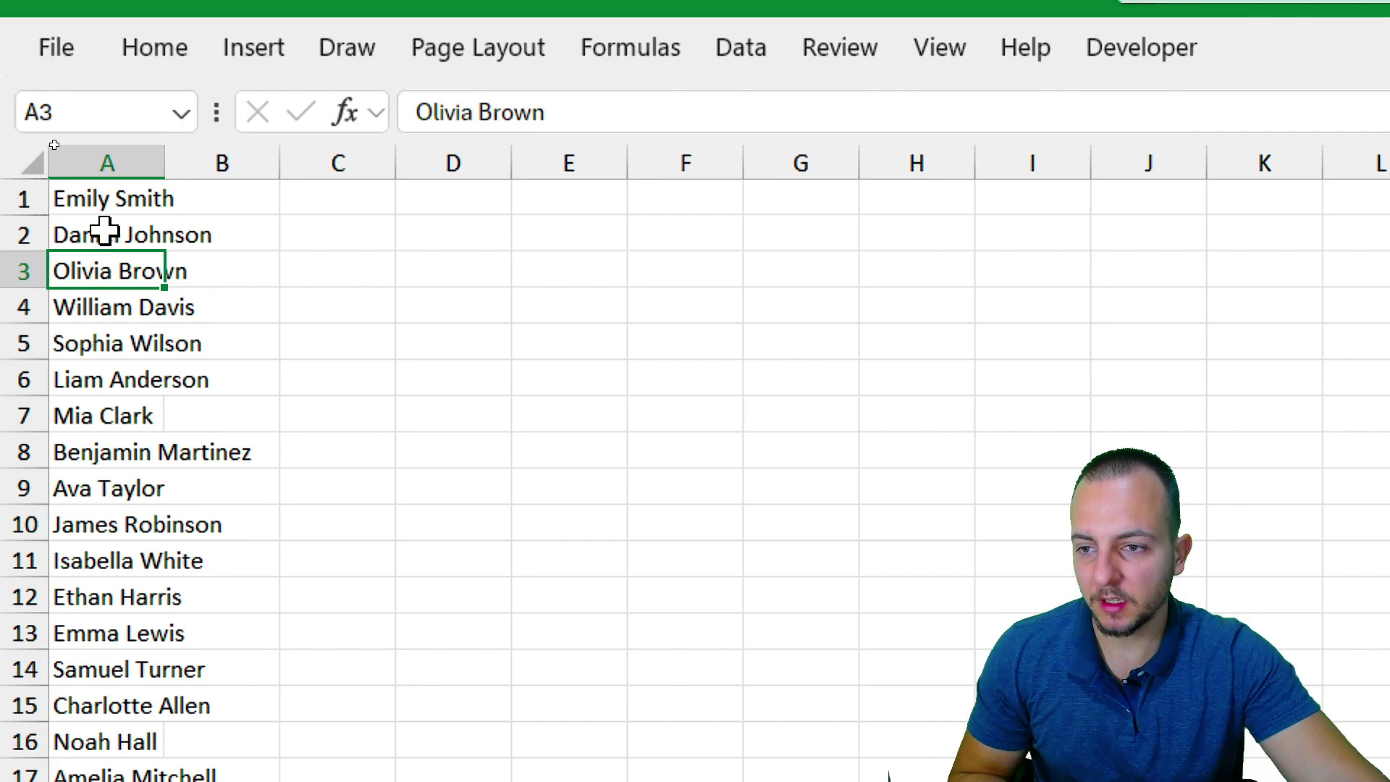
left_click(101, 152)
Insert a blank column before the names, leaving column A empty for numbering
right_click(102, 152)
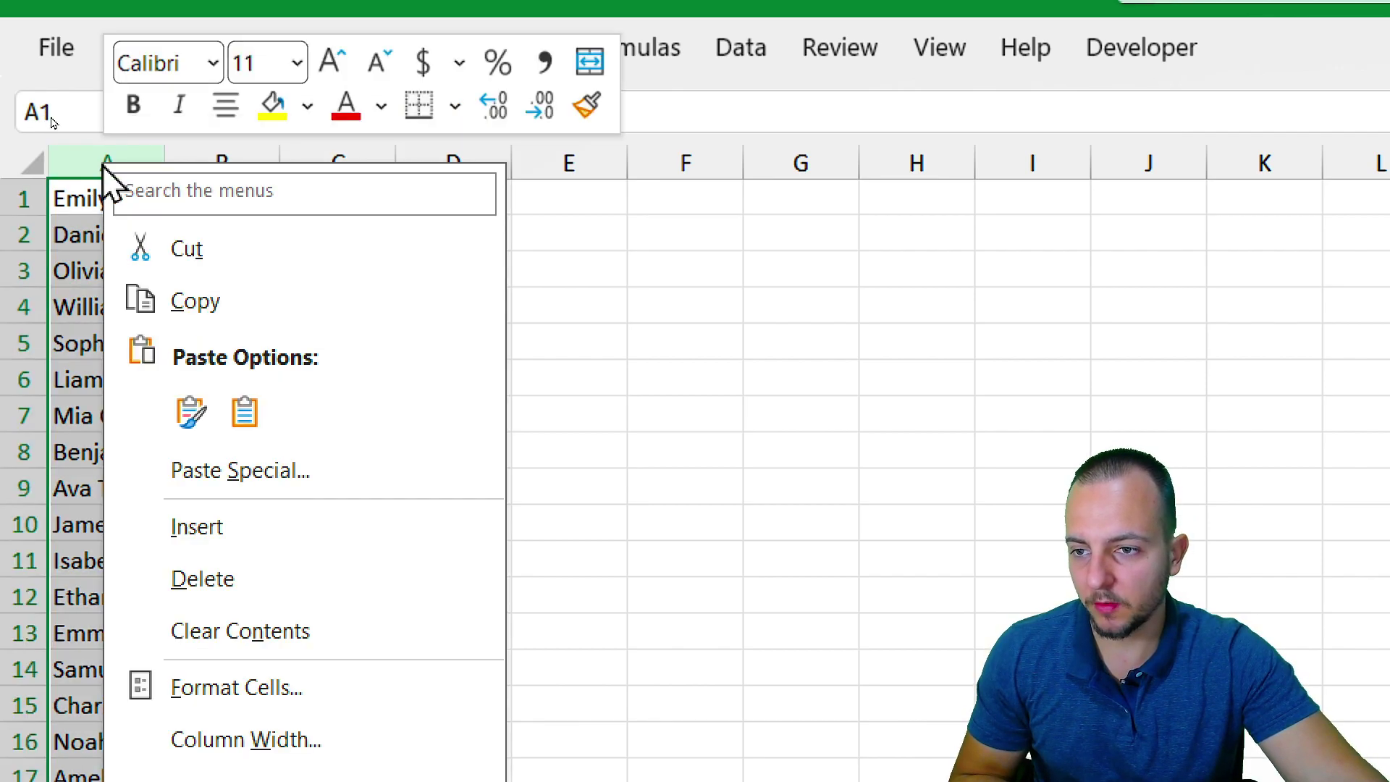
left_click(193, 528)
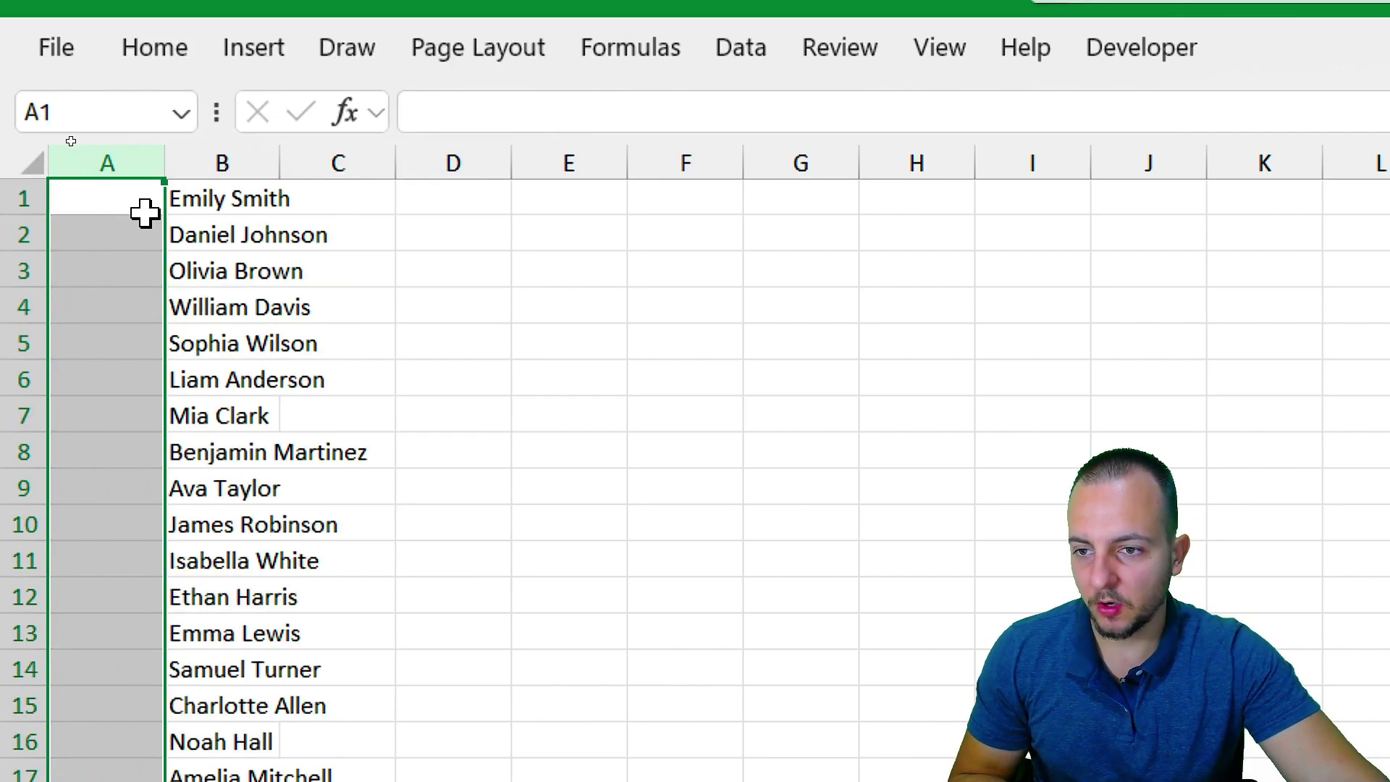
left_click_drag(98, 199, 124, 452)
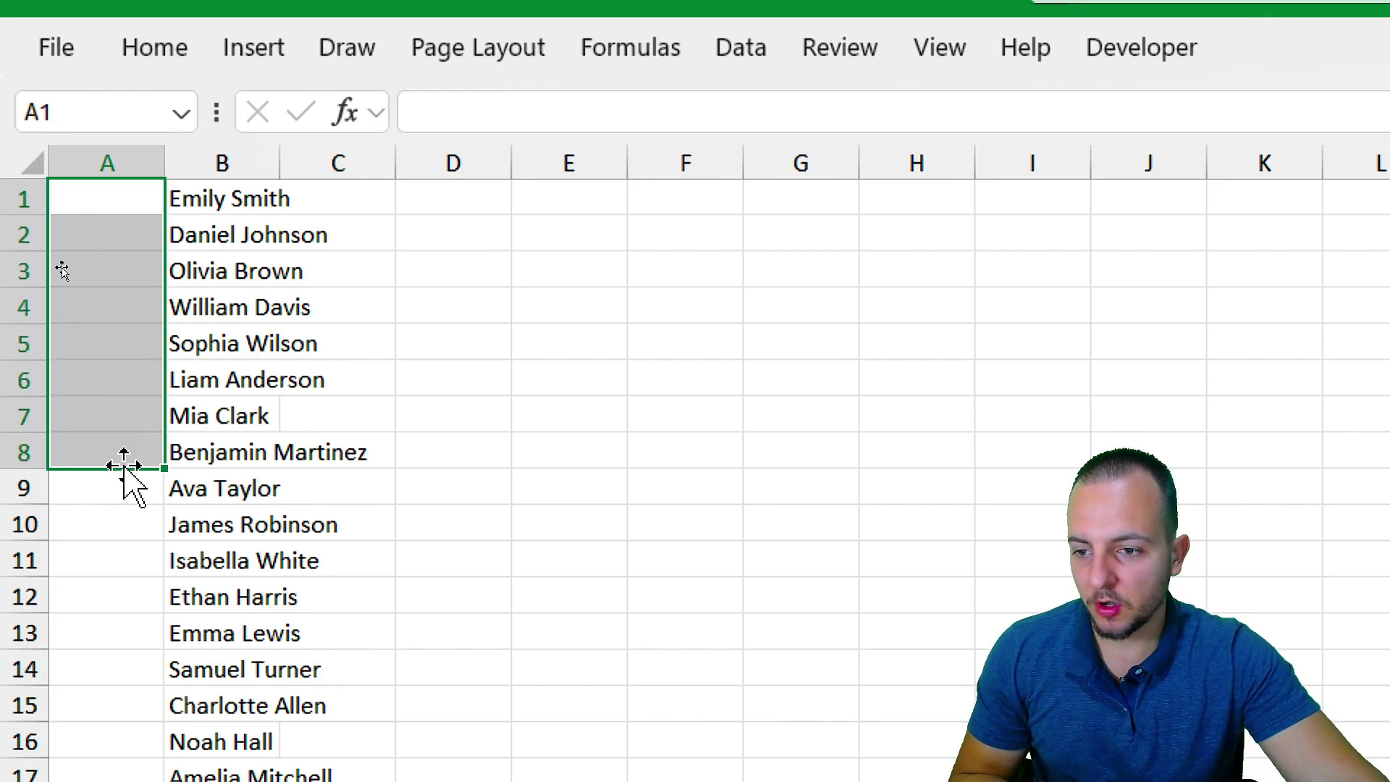
left_click(133, 205)
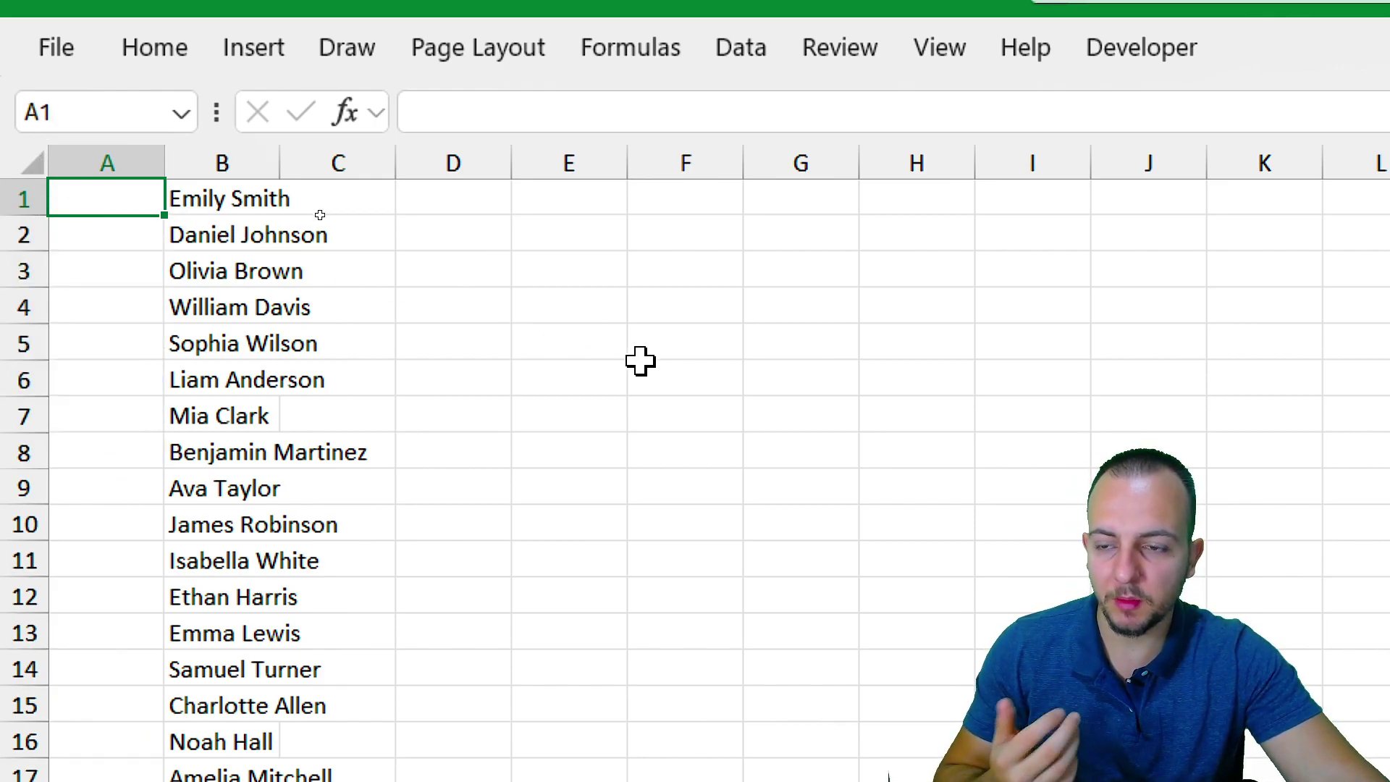
Enter the numbers 1, 2, 3 and 4 in cells A1:A4
type("1")
key("Return")
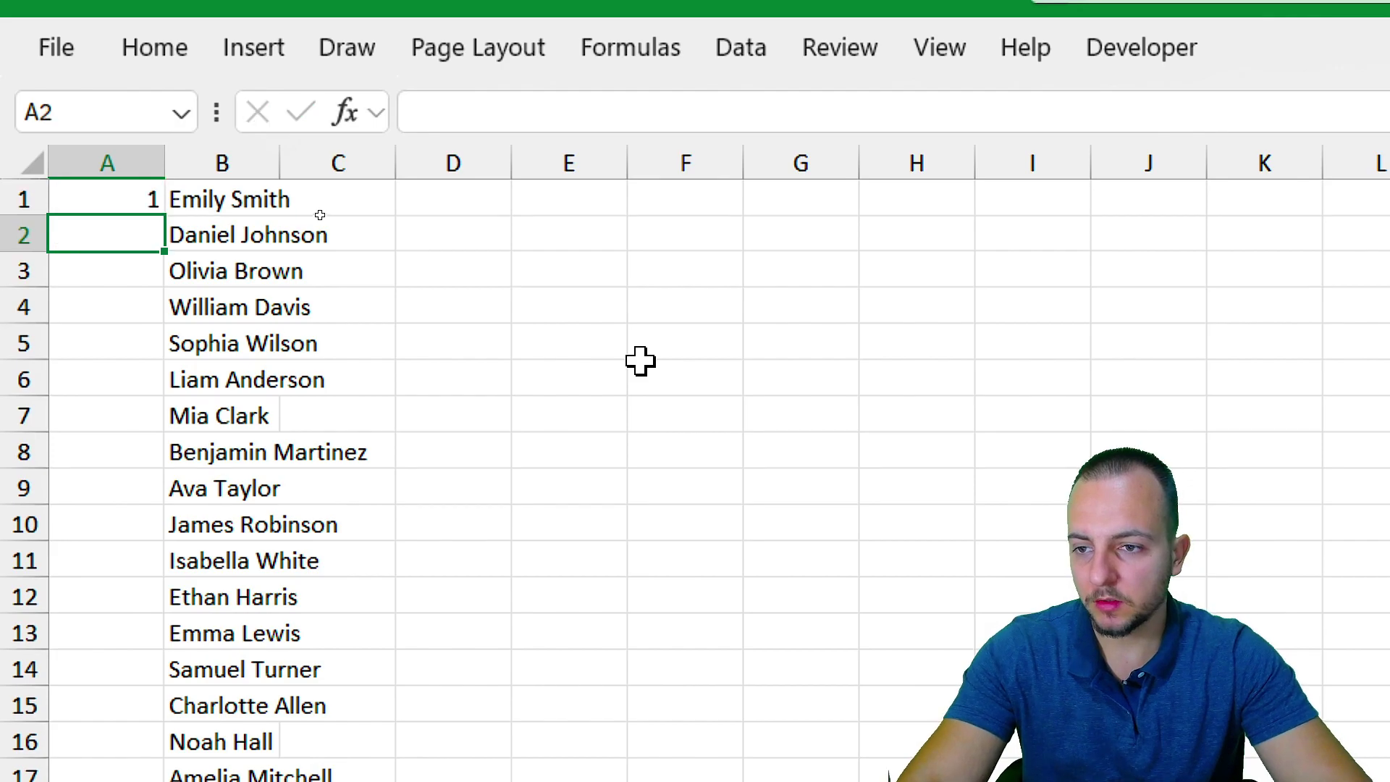
type("2")
key("Return")
type("3")
key("Return")
type("4")
key("Return")
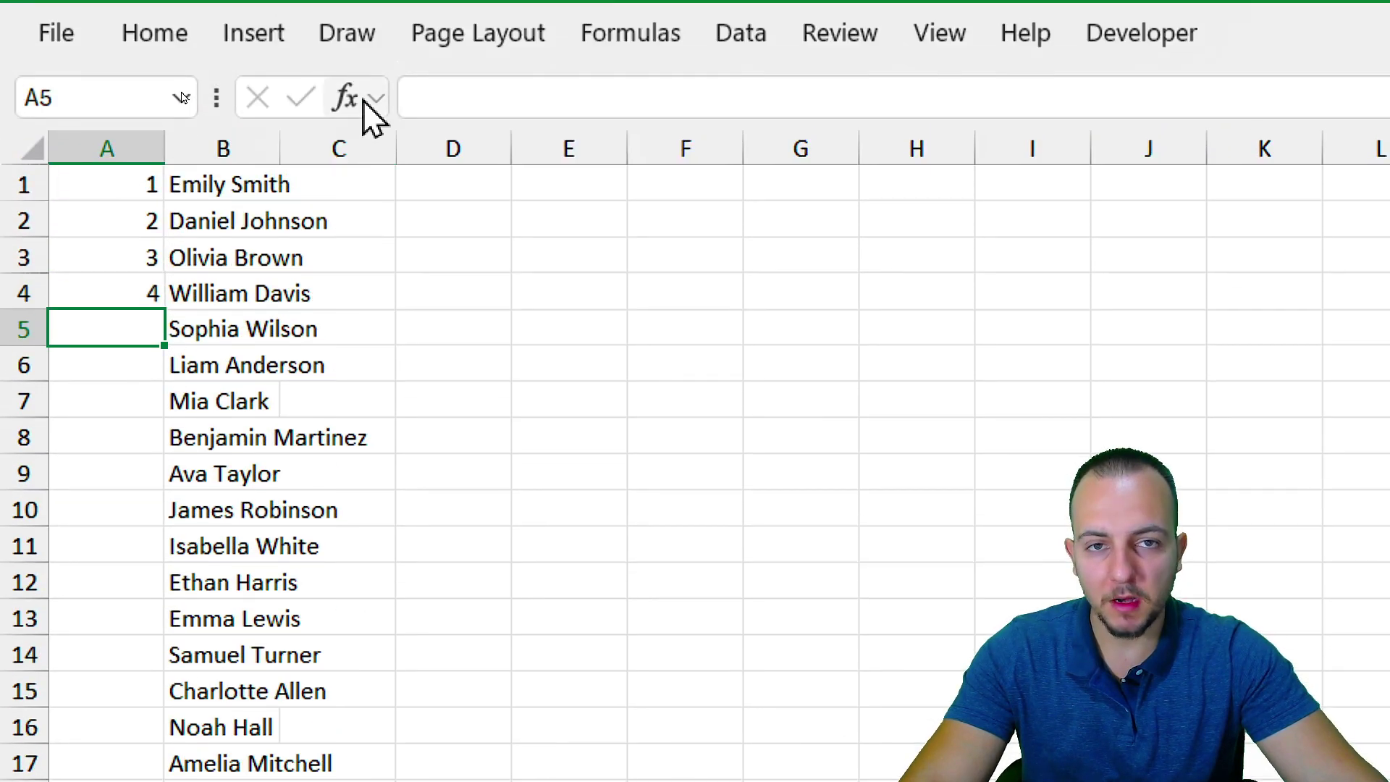
Extend the numbering from A1:A4 down to 50 using the fill handle, and verify the last rows
left_click_drag(128, 187, 121, 281)
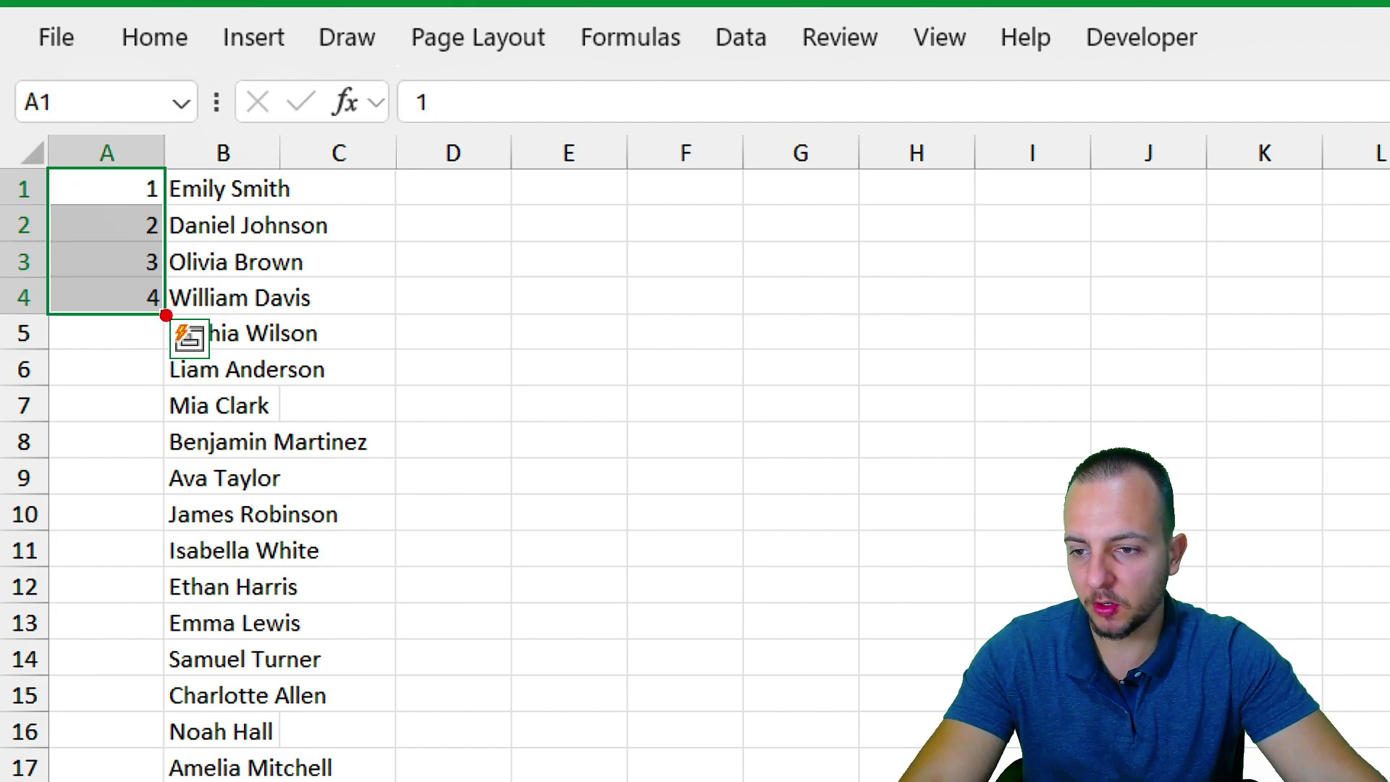
mouse_move(166, 315)
left_mouse_down()
mouse_move(119, 308)
mouse_move(196, 288)
mouse_move(340, 335)
left_mouse_up()
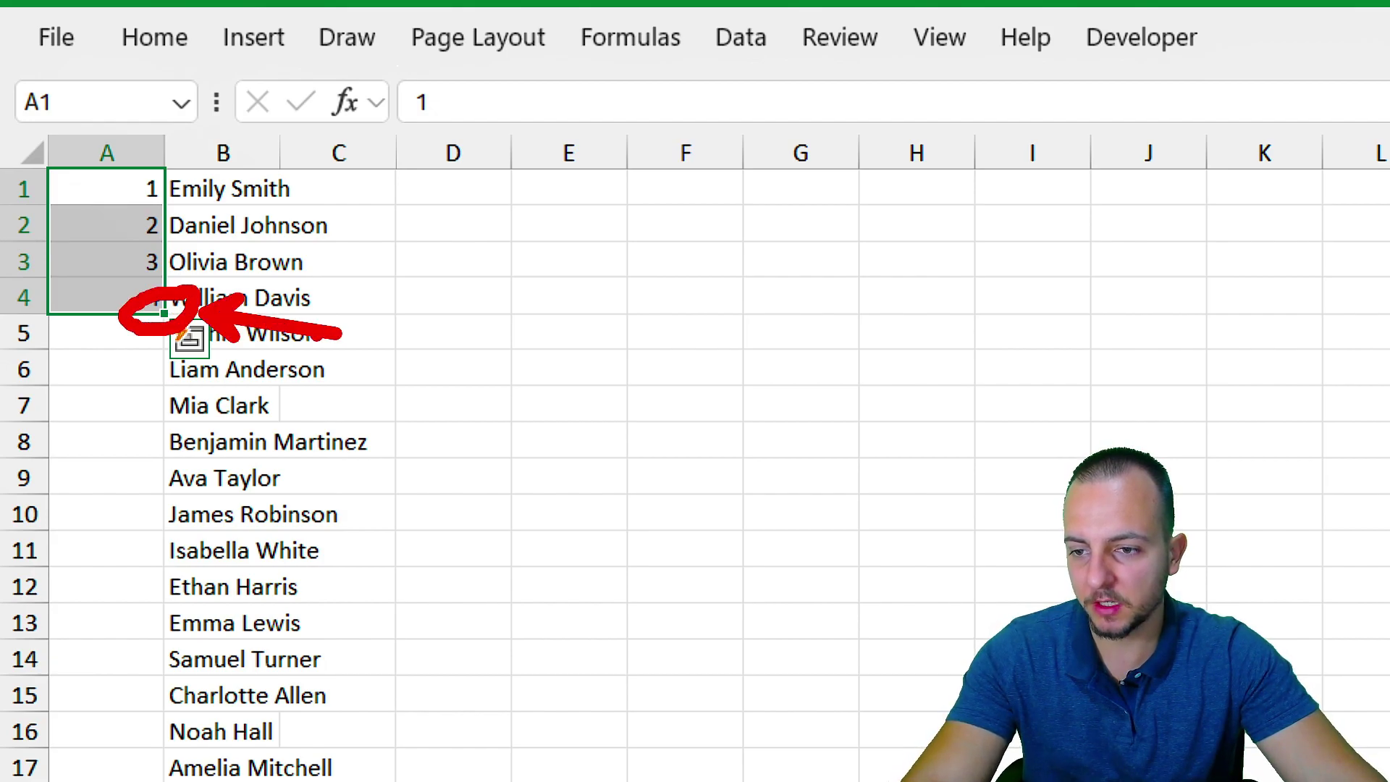
key("Escape")
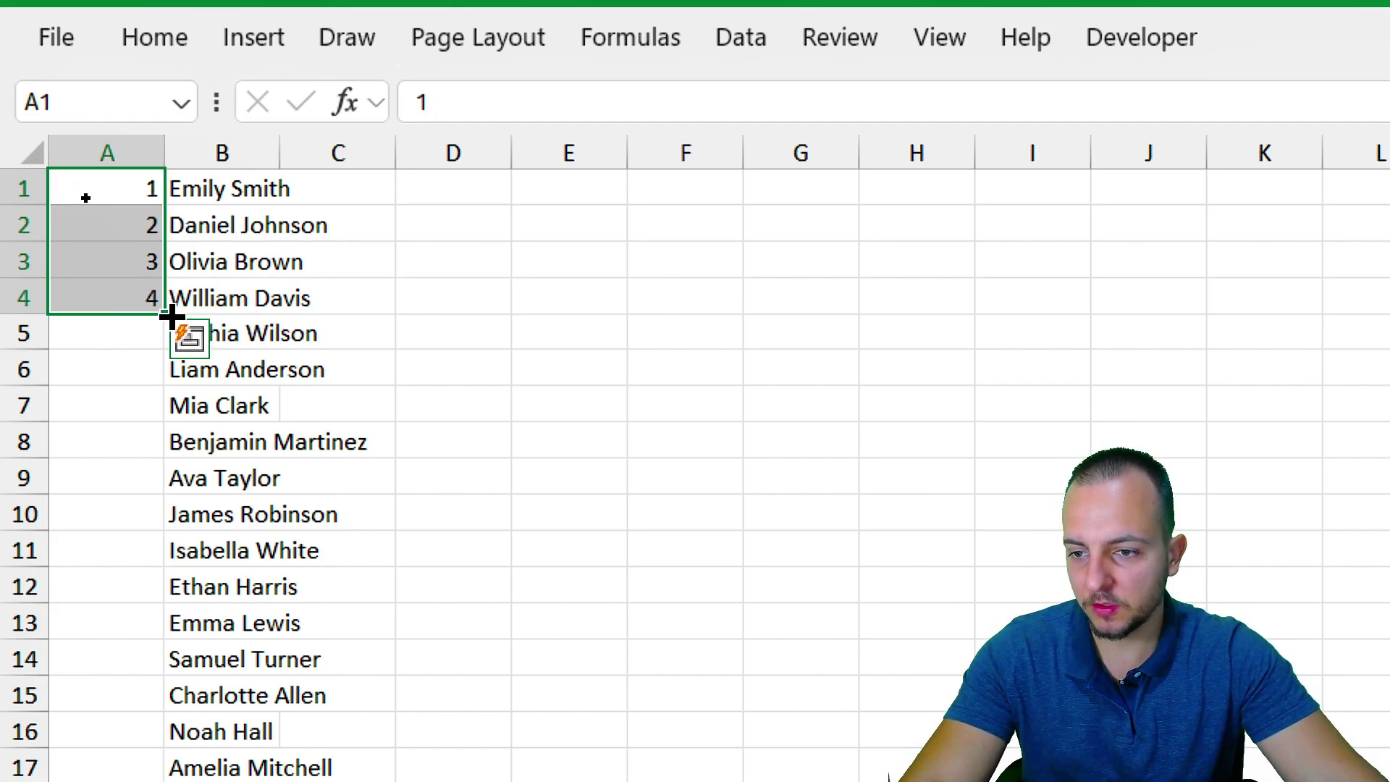
double_click(172, 316)
left_click(96, 329)
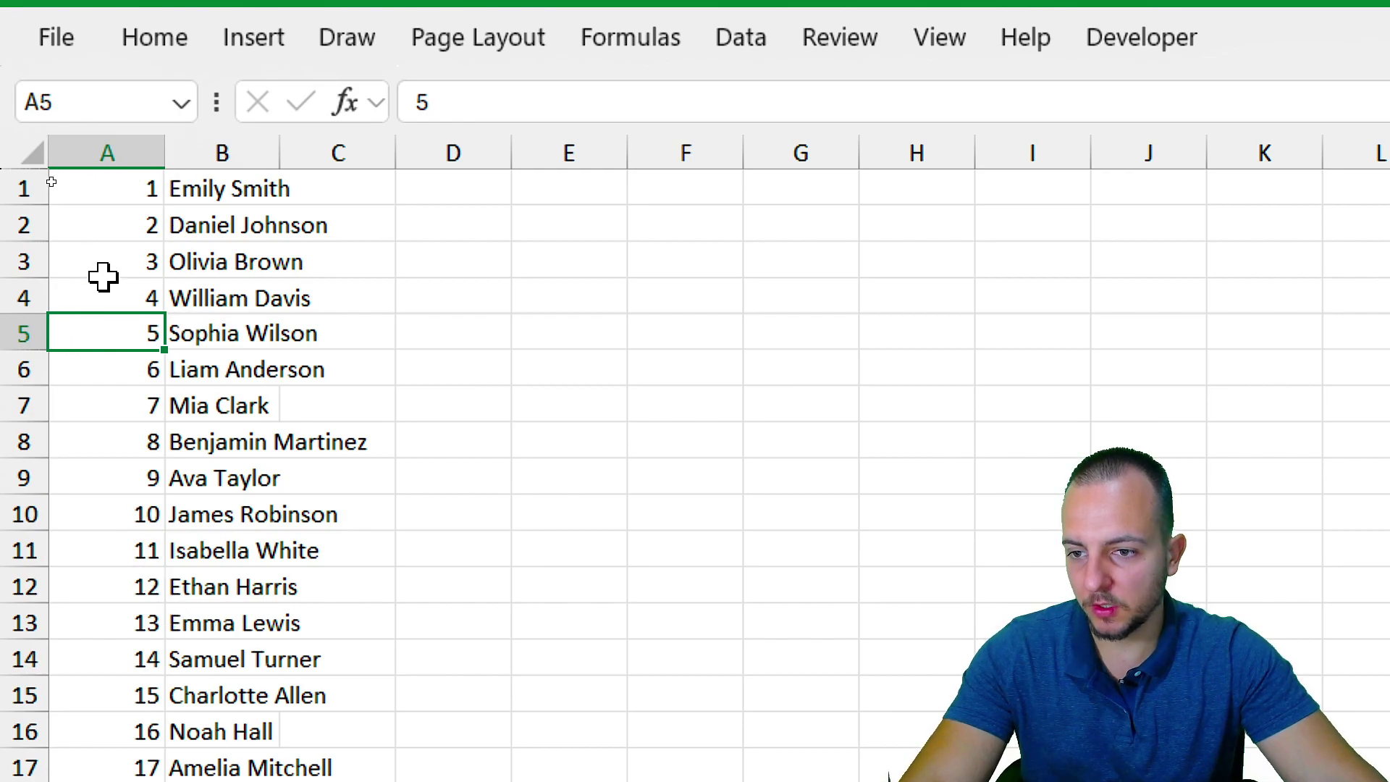
scroll(123, 450, "down", 6)
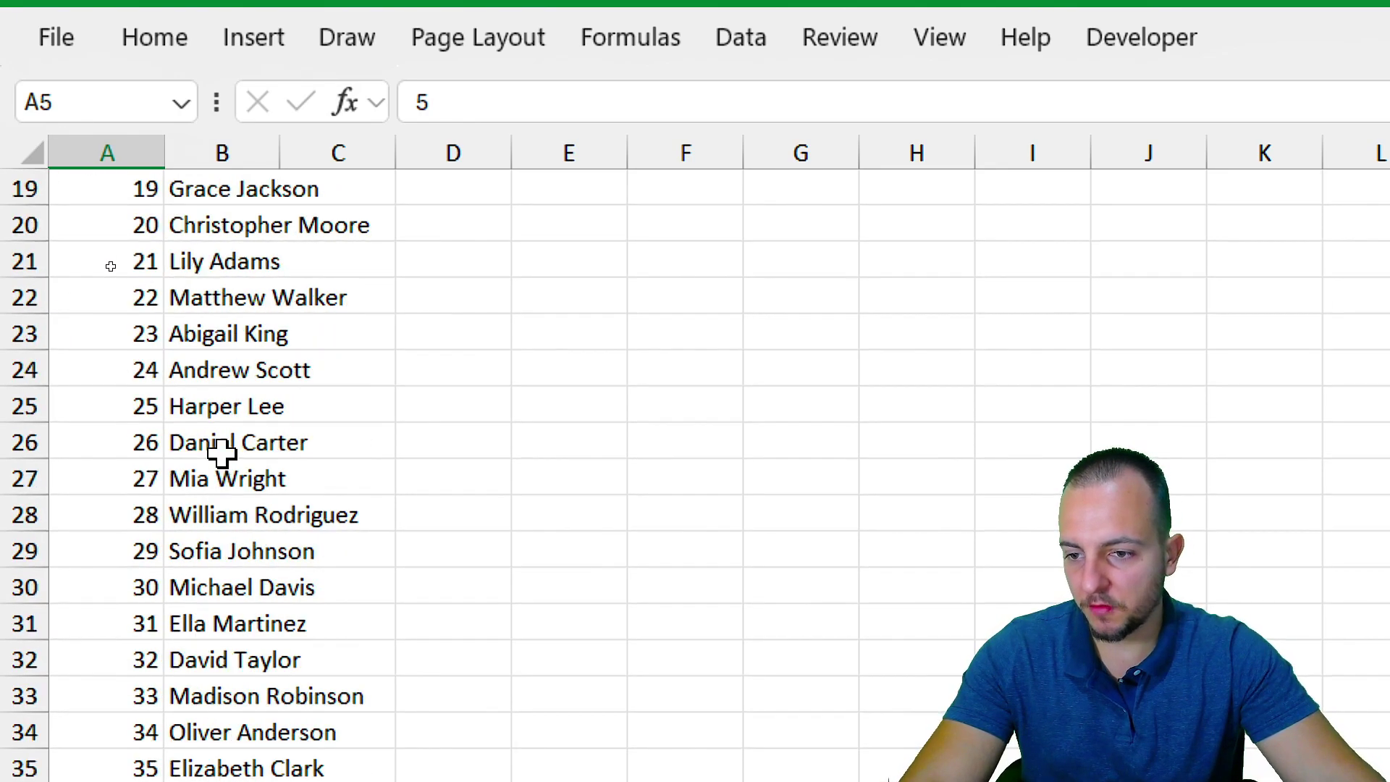
scroll(221, 452, "down", 9)
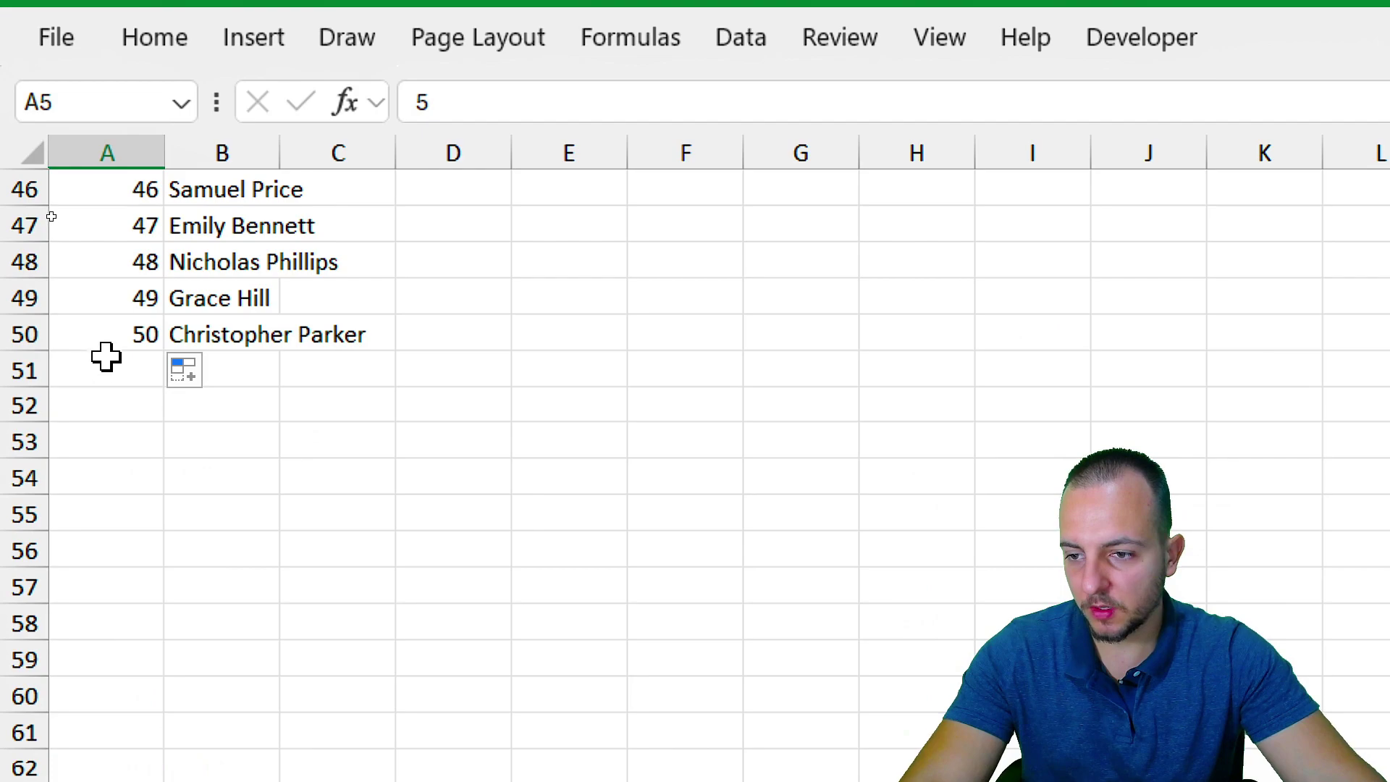
left_click_drag(108, 339, 143, 319)
left_click(147, 270)
scroll(154, 297, "up", 15)
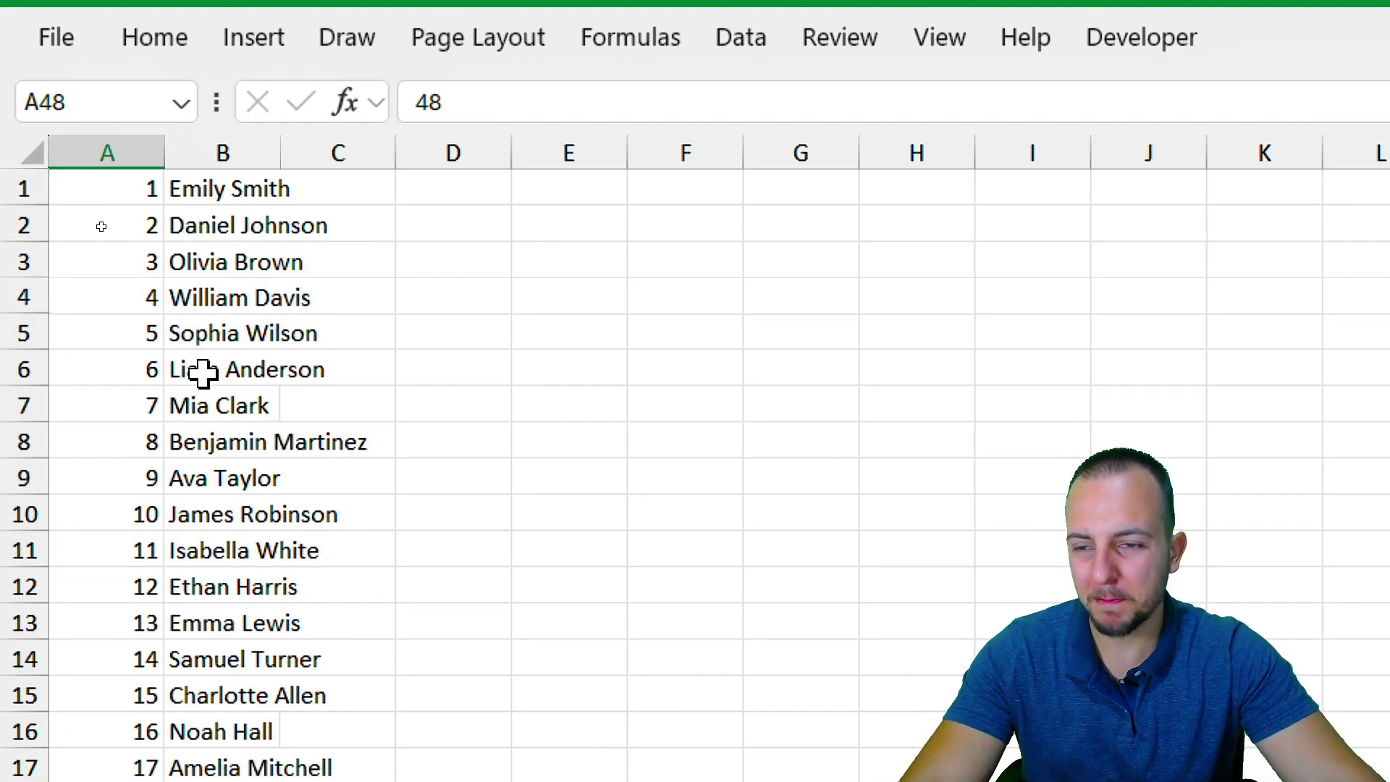
left_click(101, 192)
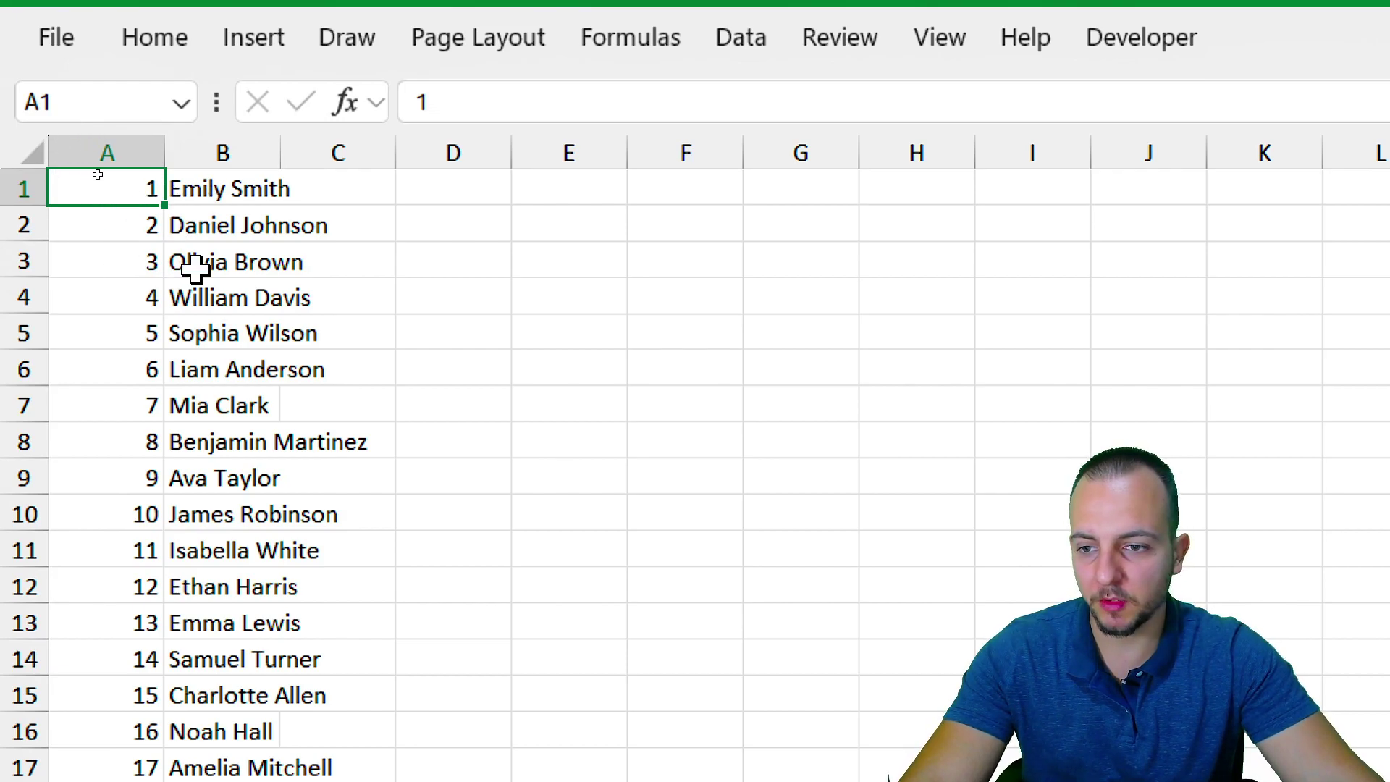
left_click(138, 150)
left_click(193, 149)
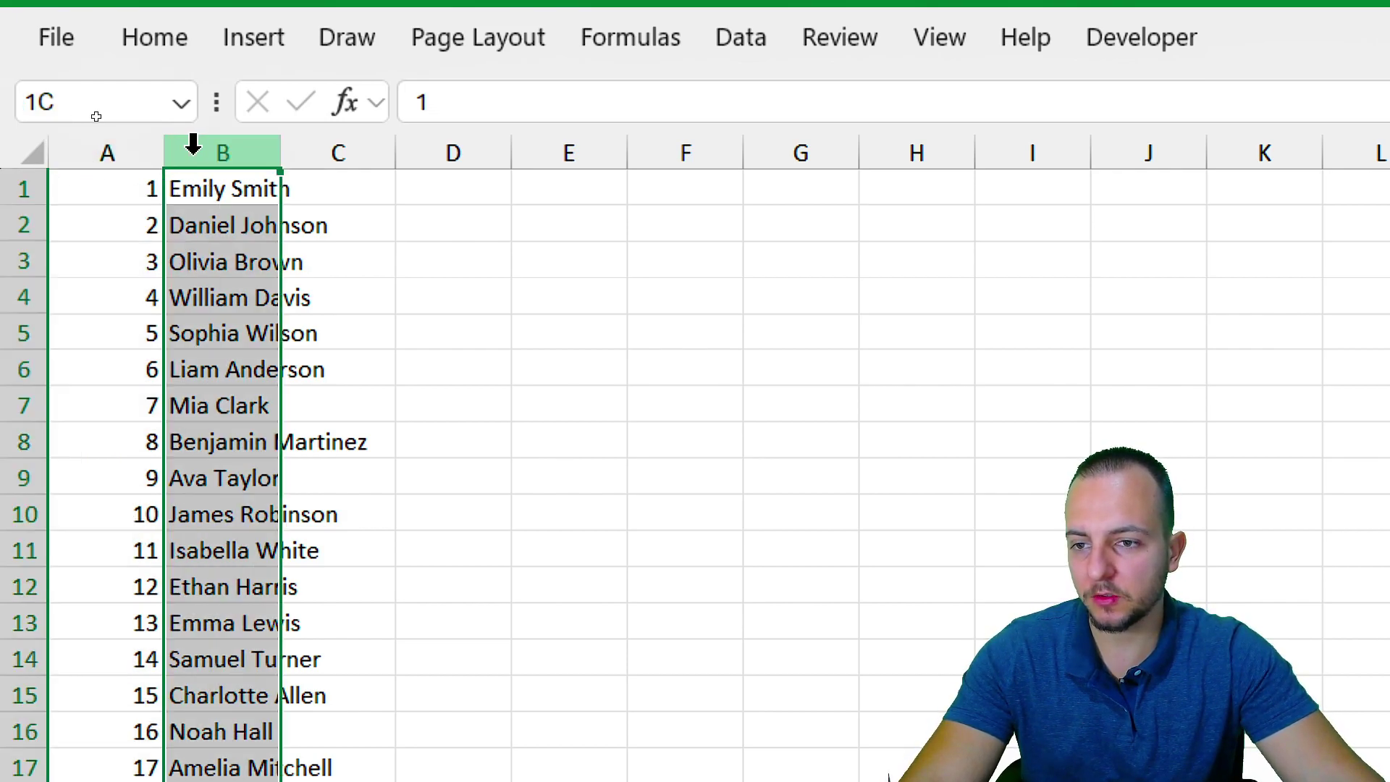
left_click_drag(192, 145, 124, 142)
left_click(128, 144)
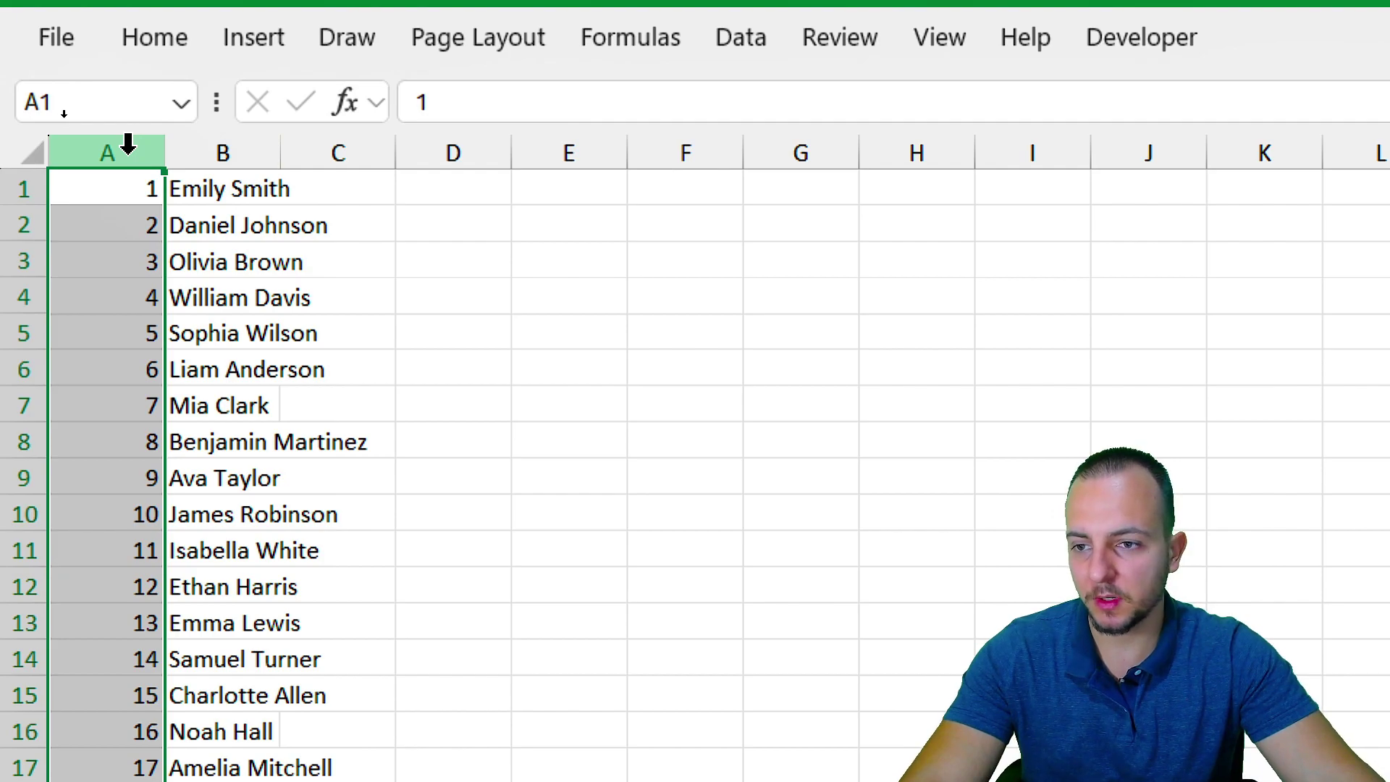
left_click(224, 141)
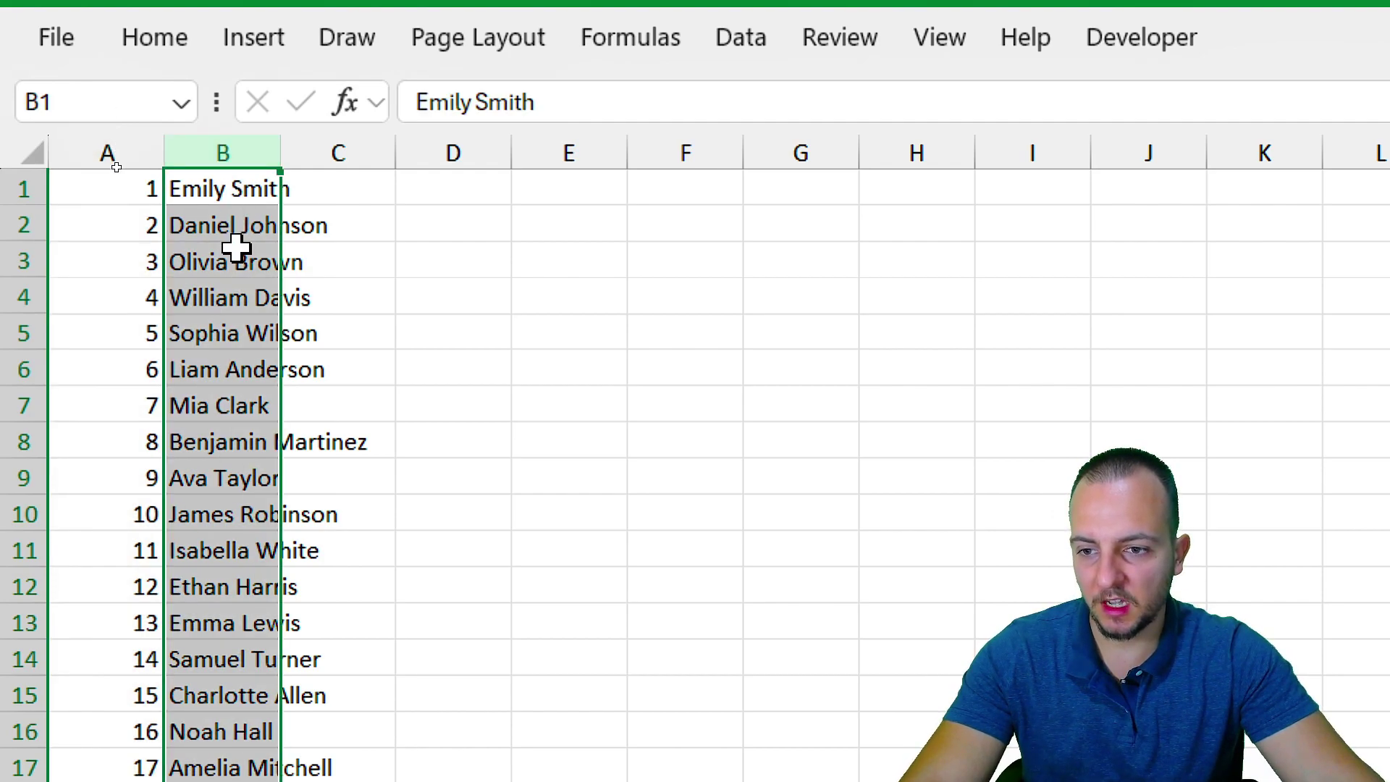
left_click_drag(214, 287, 116, 304)
left_click_drag(195, 406, 140, 407)
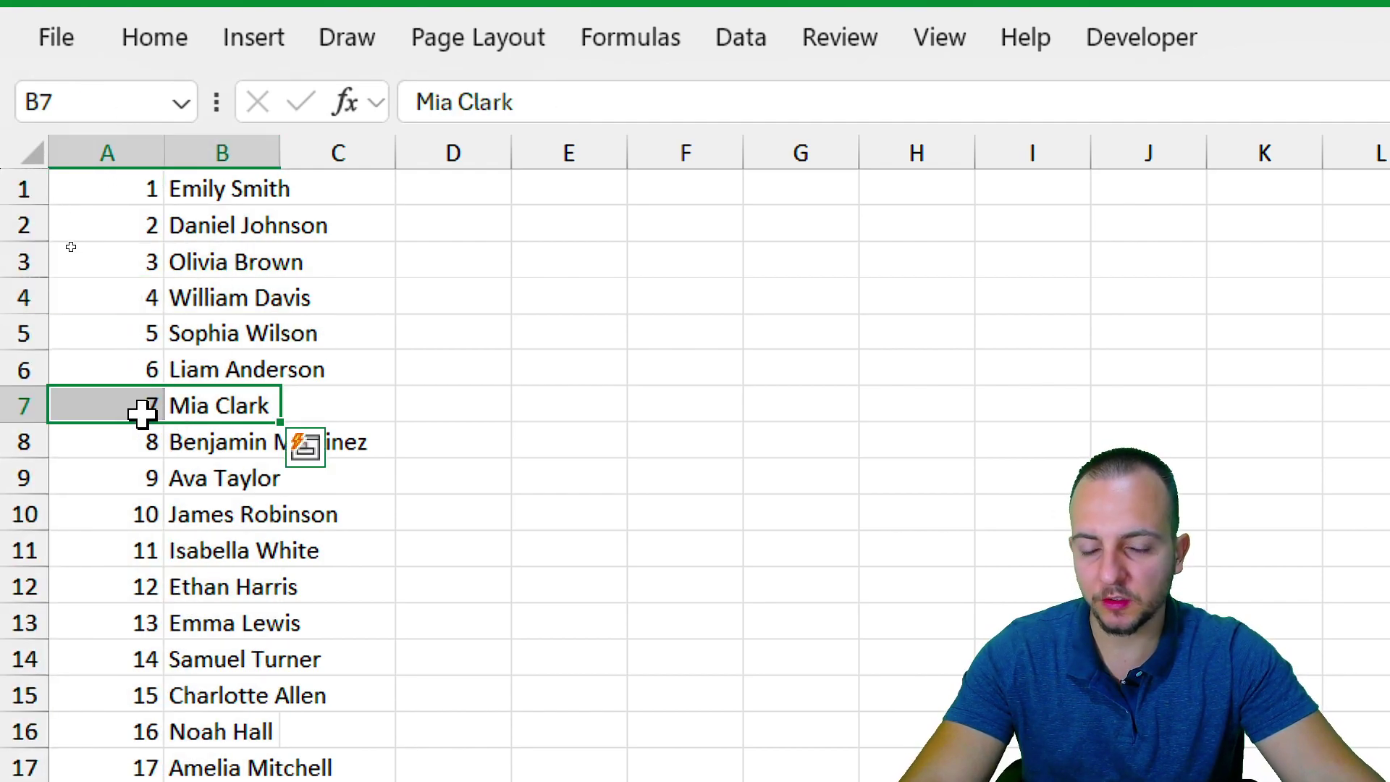
left_click_drag(202, 479, 140, 479)
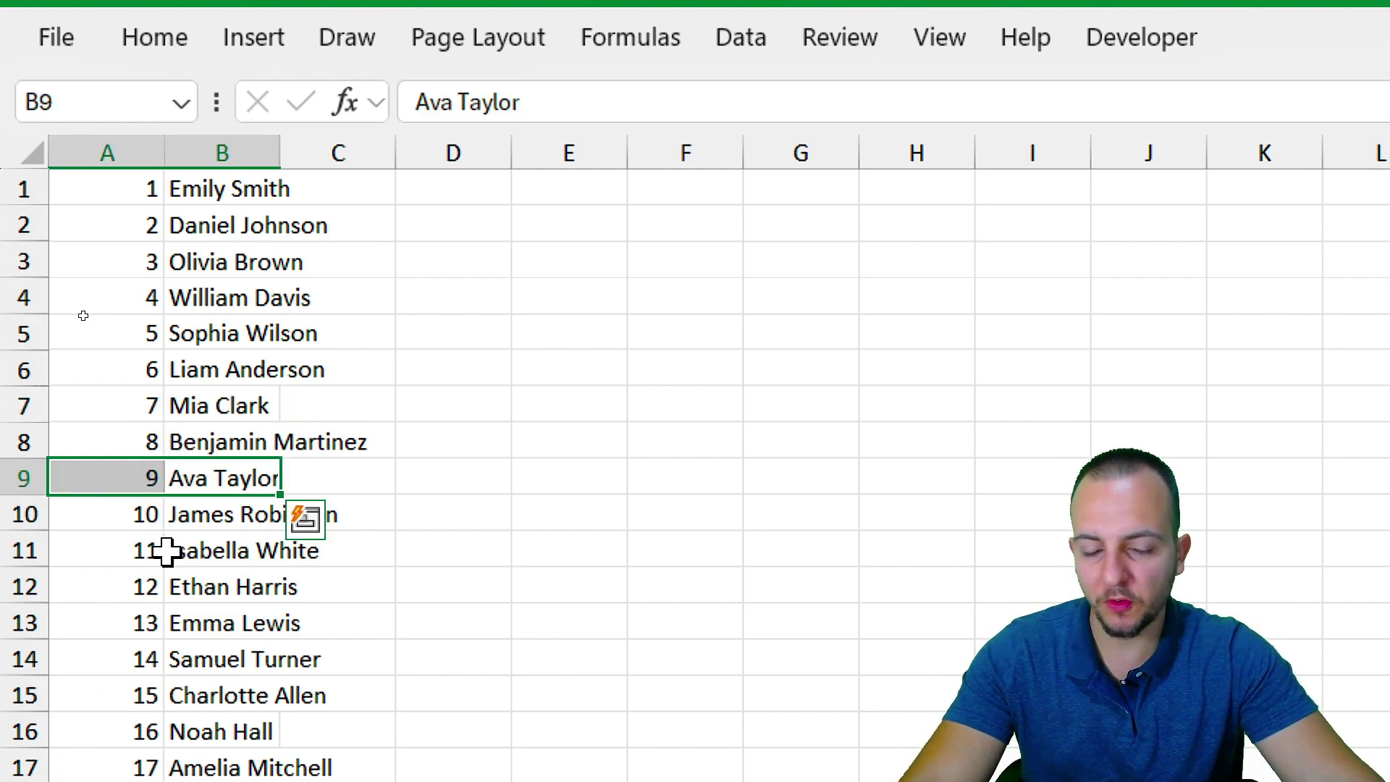
left_click(137, 192)
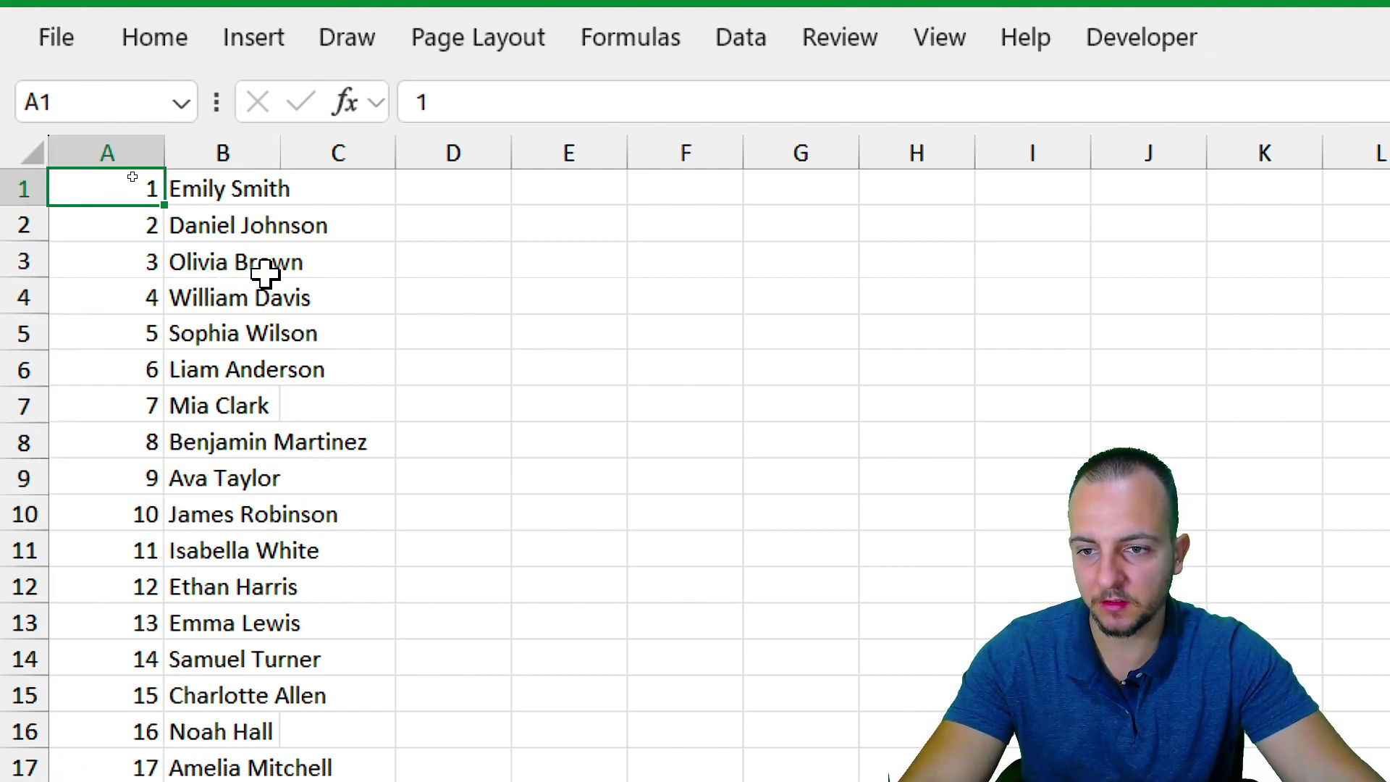
left_click(599, 257)
left_click(609, 394)
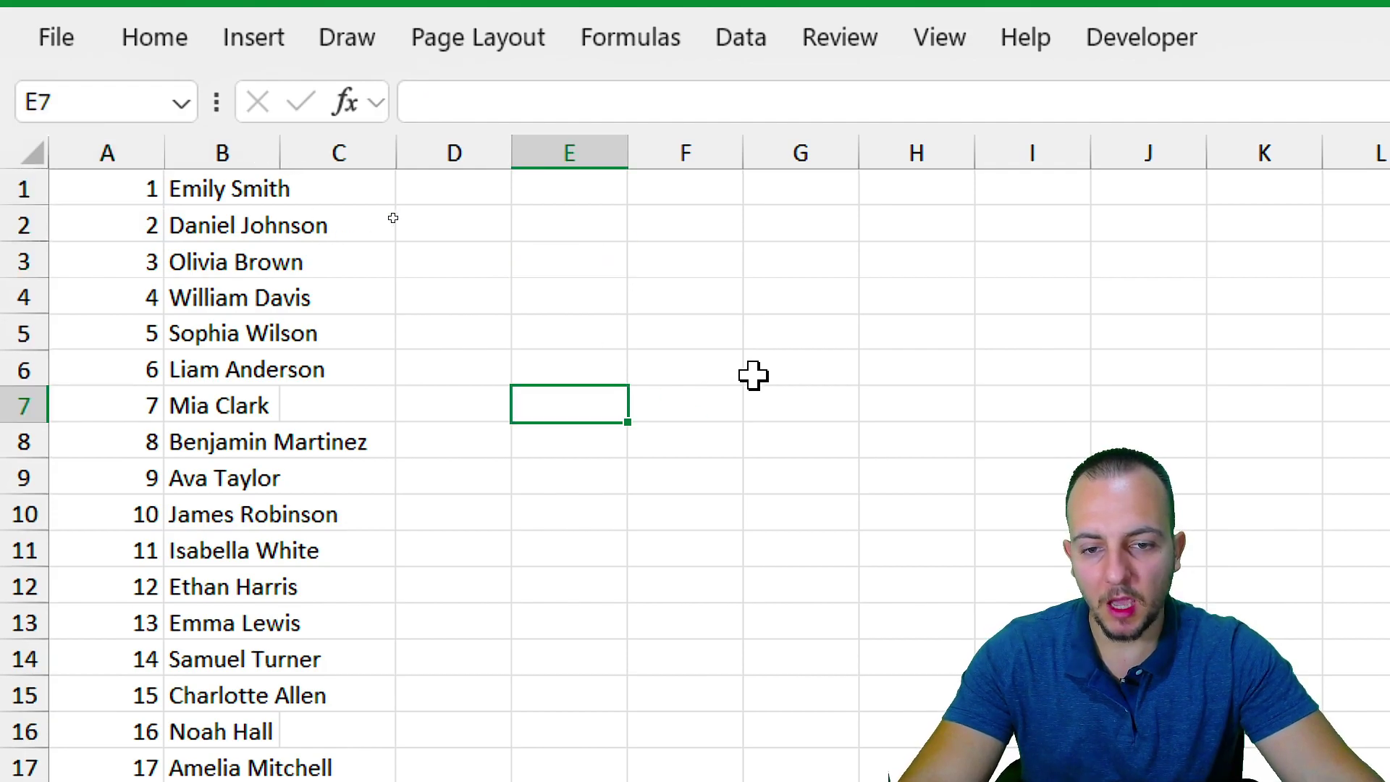
left_click(649, 339)
left_click(583, 297)
left_click(692, 246)
left_click(577, 295)
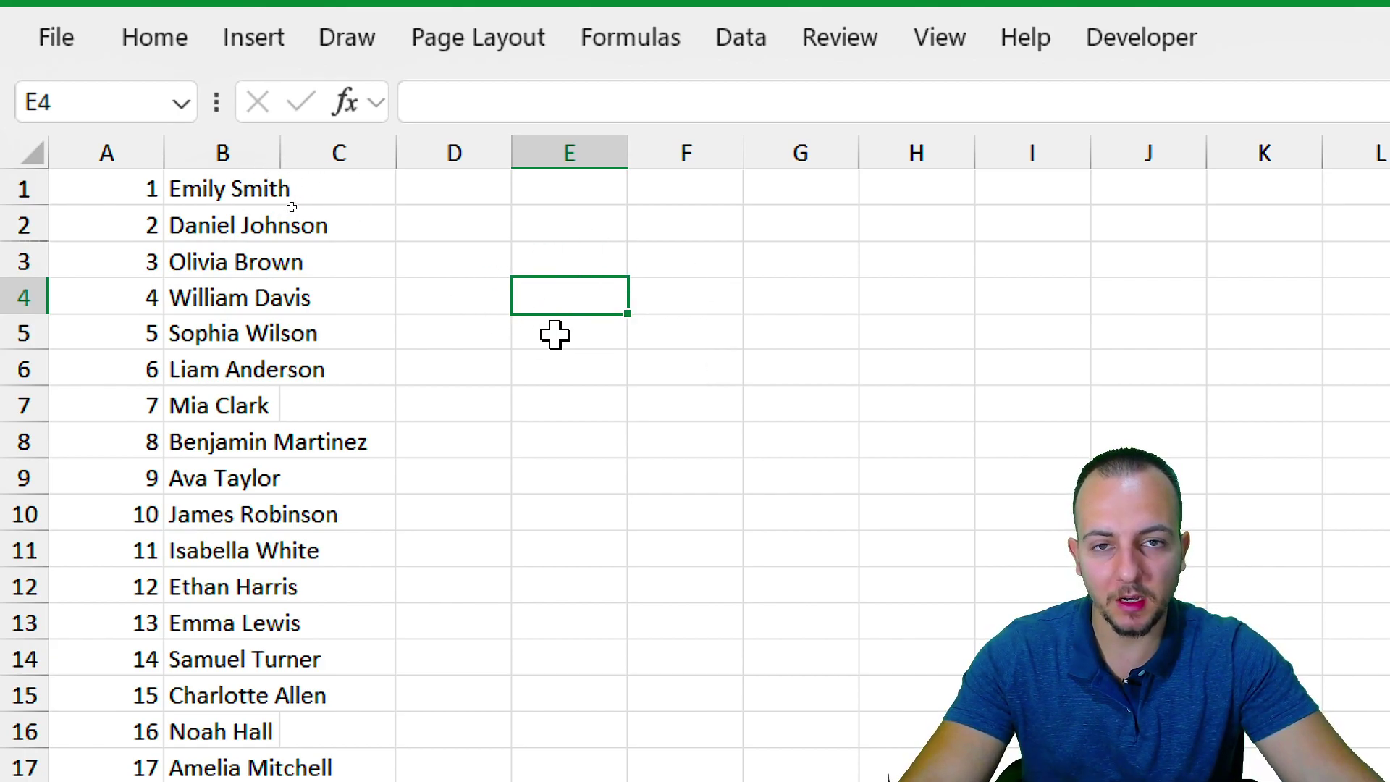
Enter =RANDBETWEEN(1,50) in E4 via autocomplete, which displays 25
type("=")
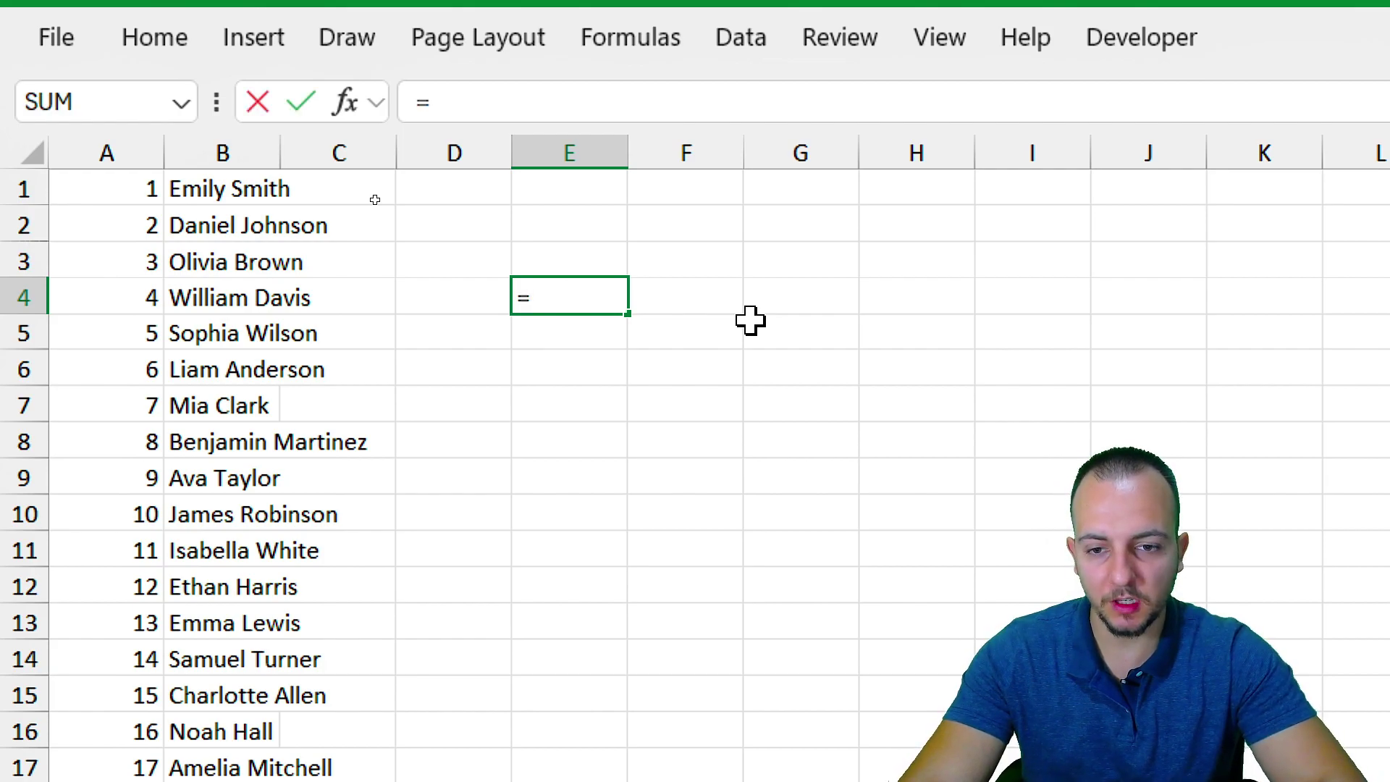
type("rand")
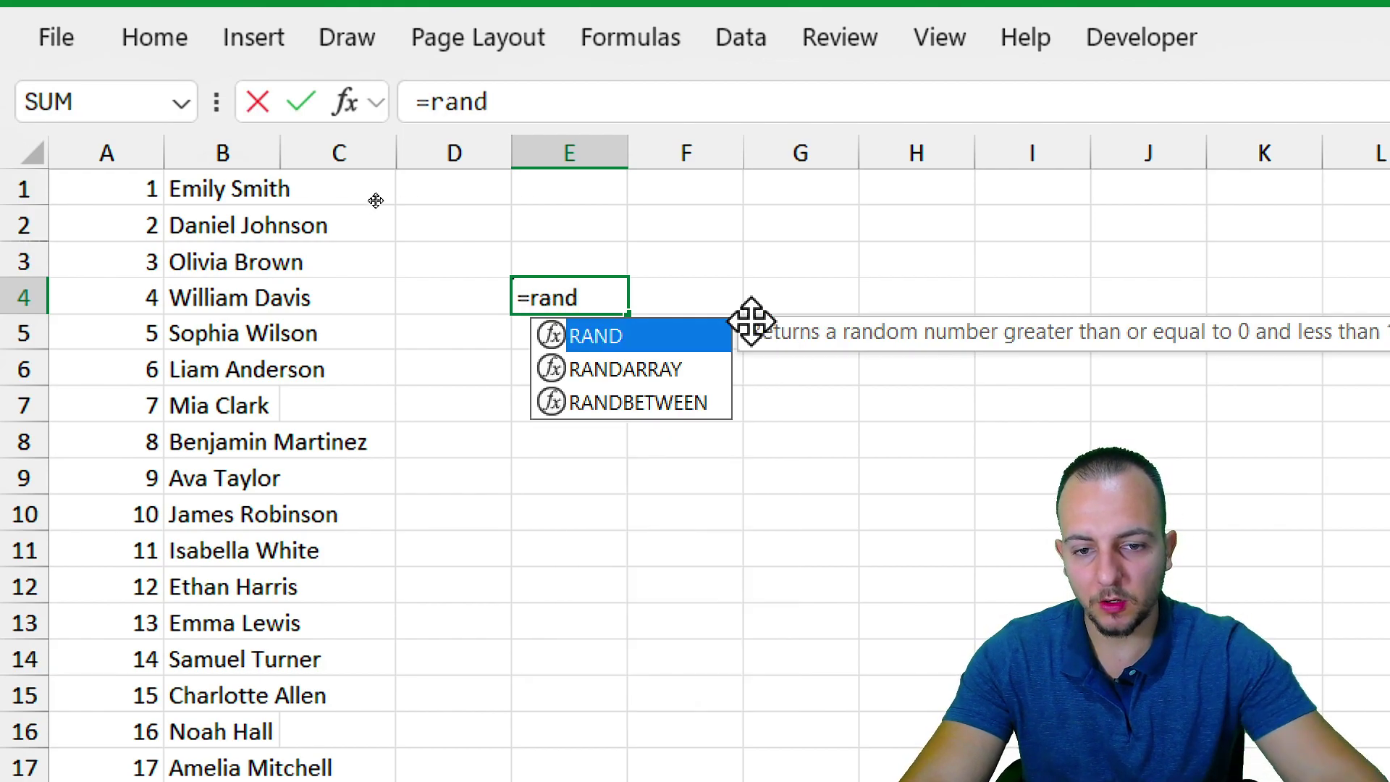
left_click(639, 400)
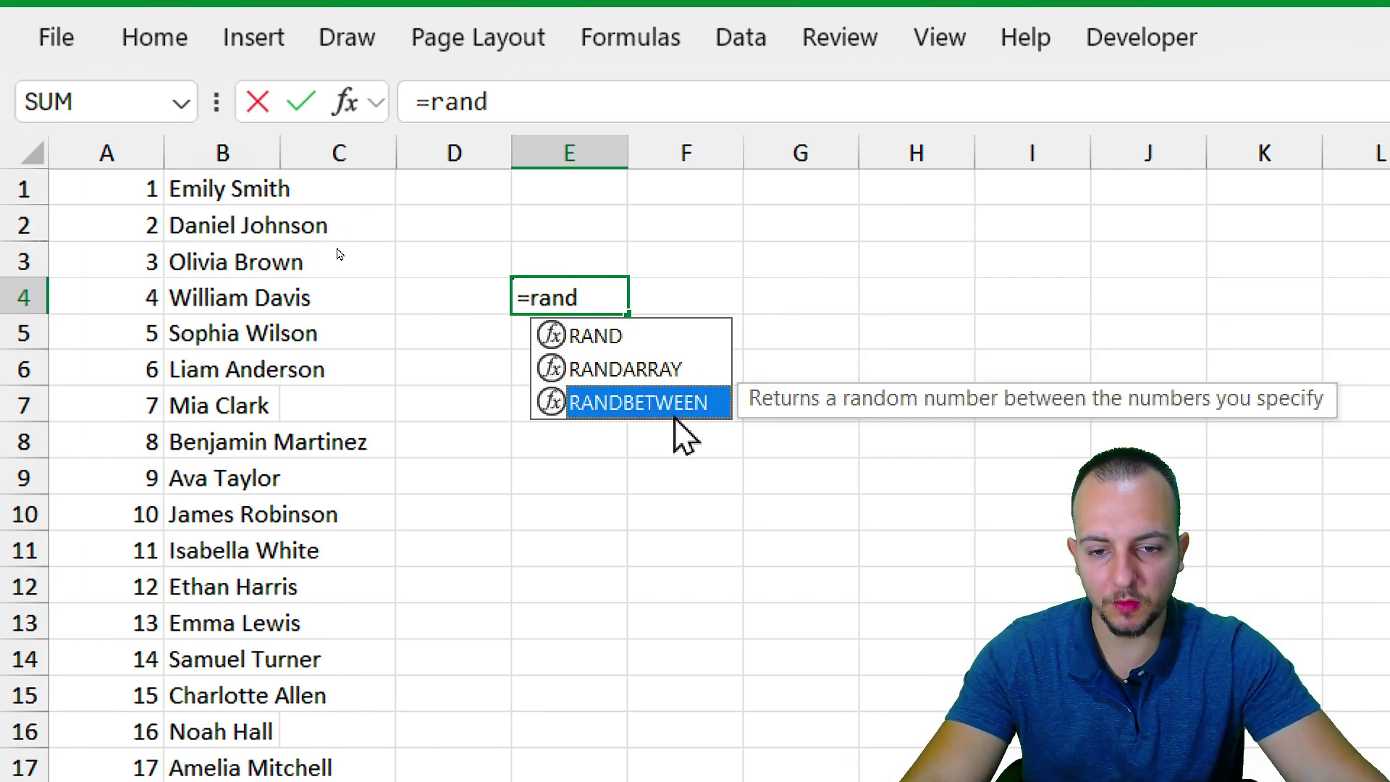
double_click(601, 410)
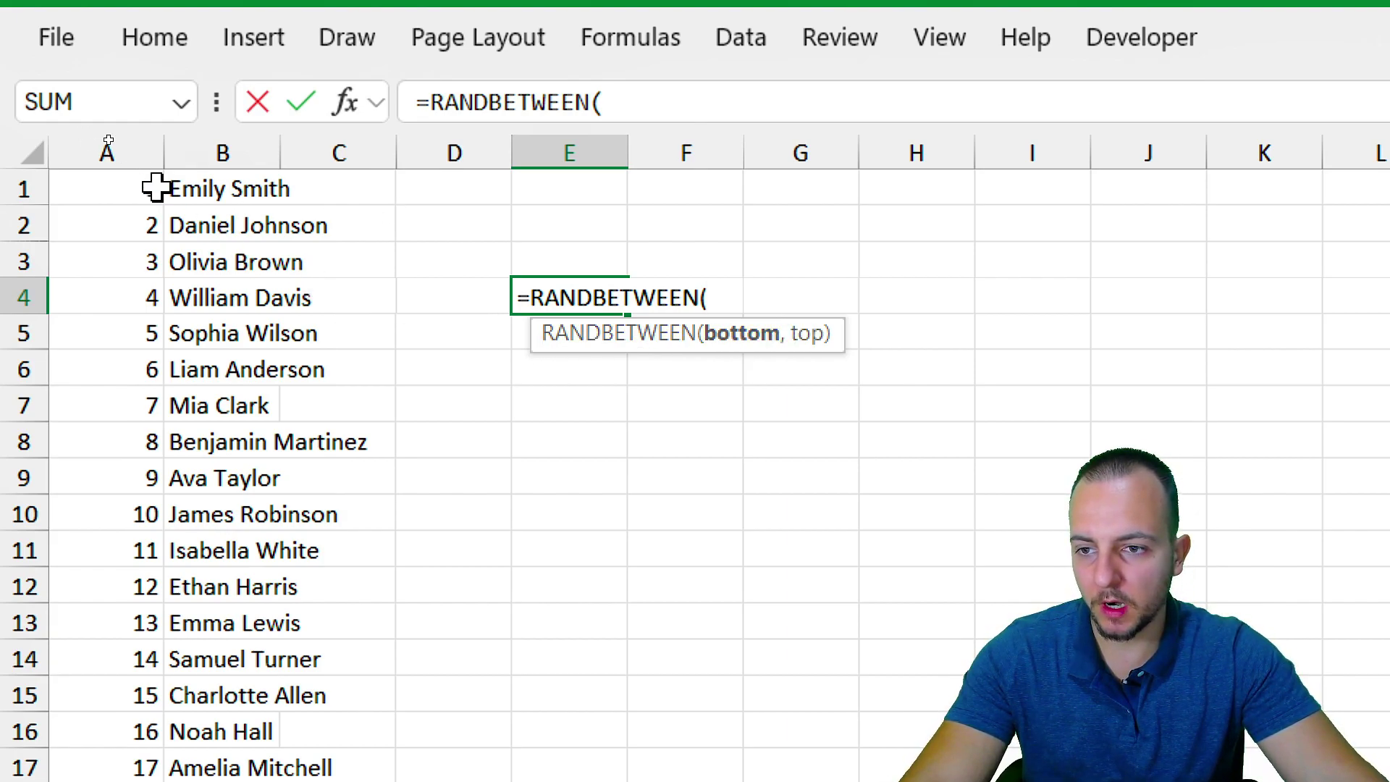
type("1")
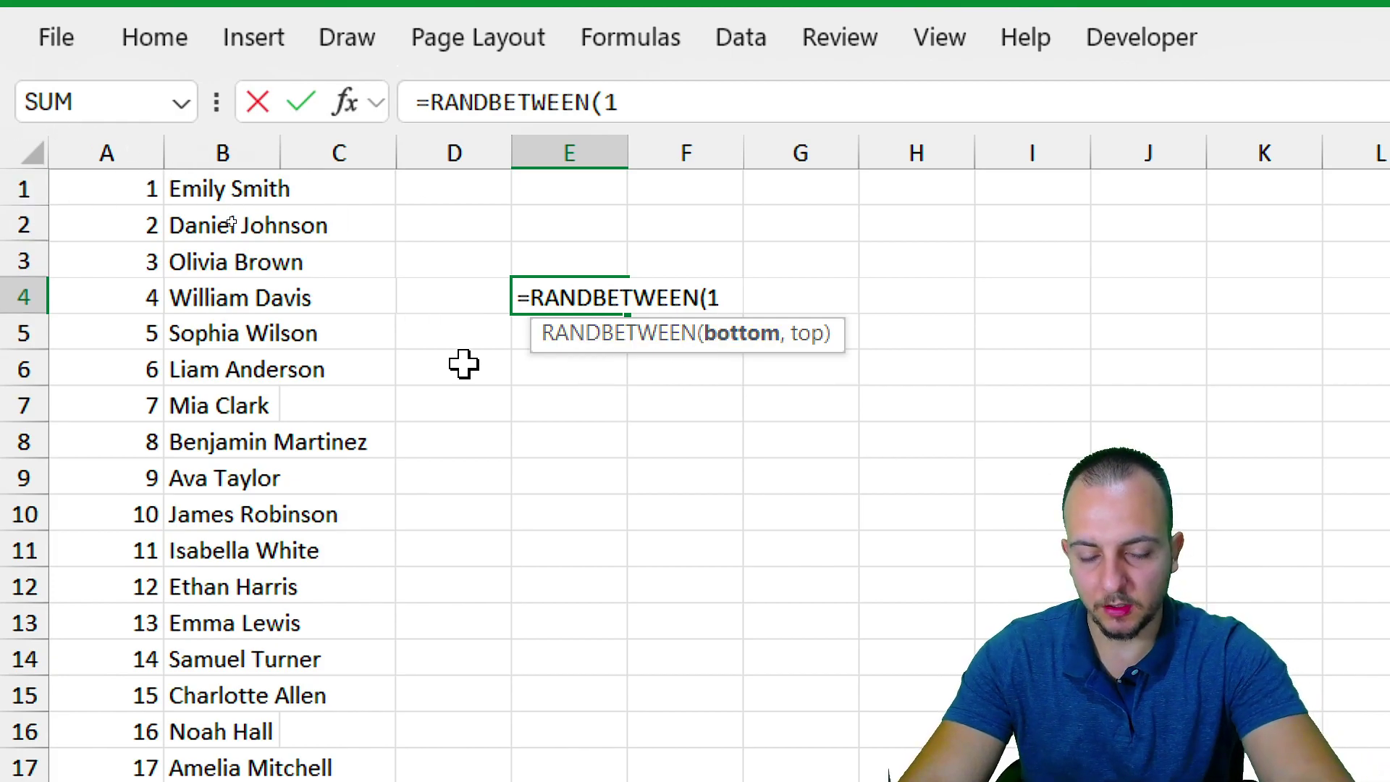
type(",")
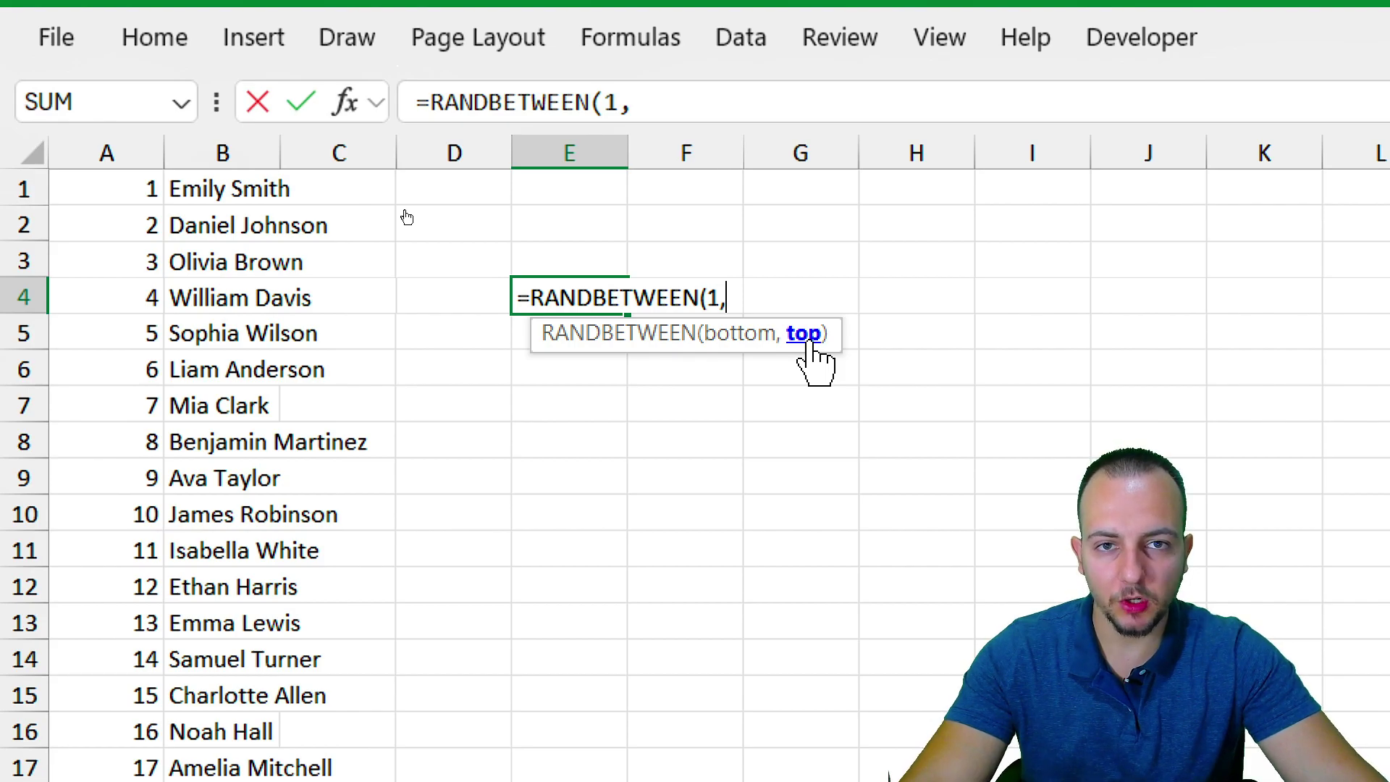
type("50")
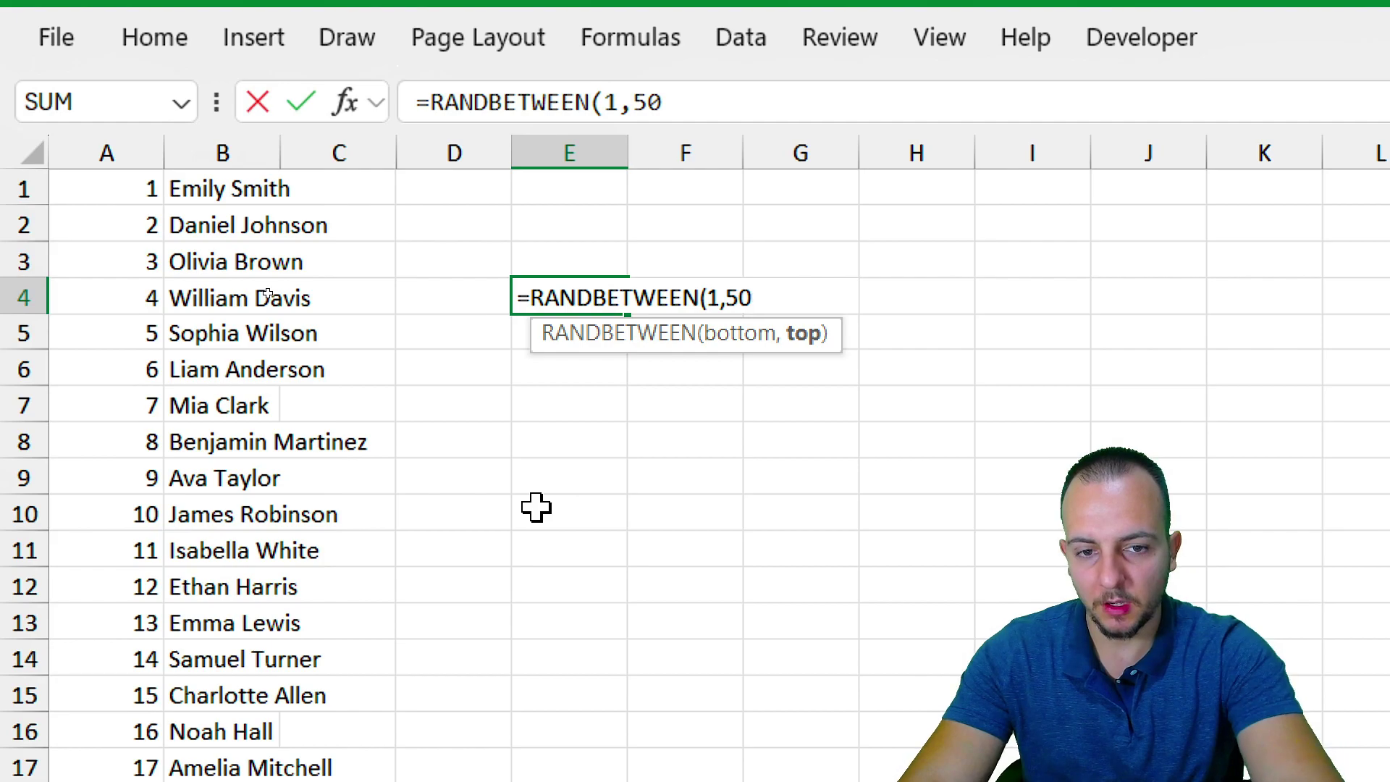
type(")")
key("Return")
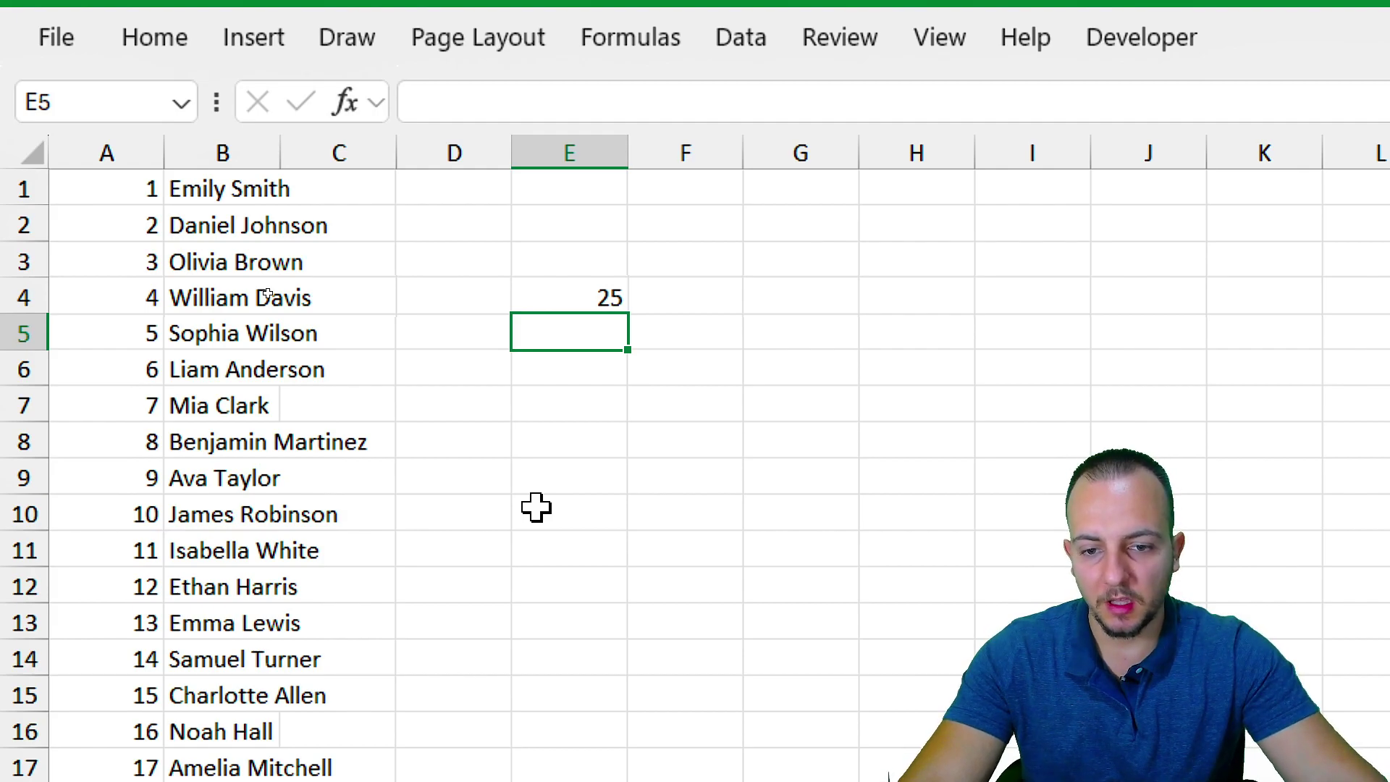
Recalculate E4's random draw by re-entering a cell and pressing F9 until it shows 31
double_click(611, 398)
key("Return")
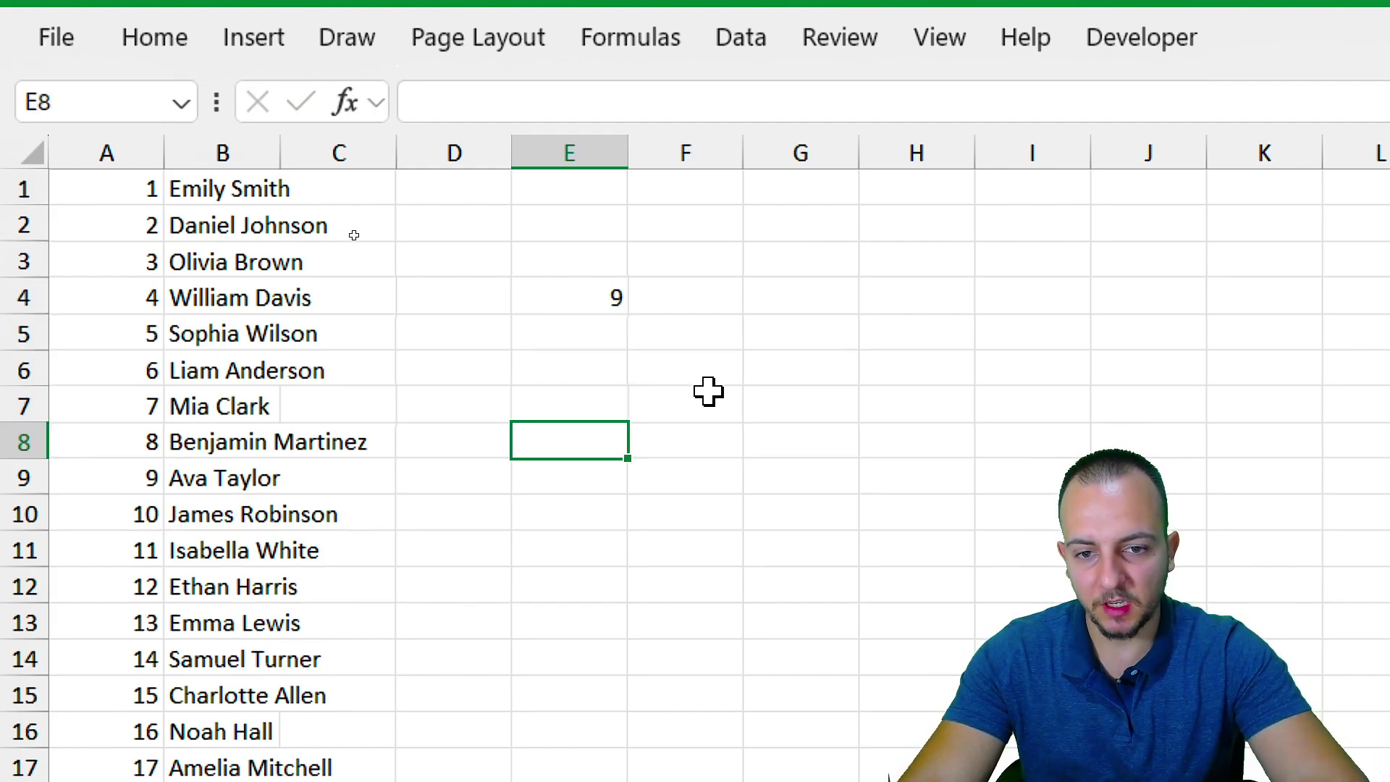
mouse_move(636, 253)
left_mouse_down()
mouse_move(601, 332)
mouse_move(634, 250)
left_mouse_up()
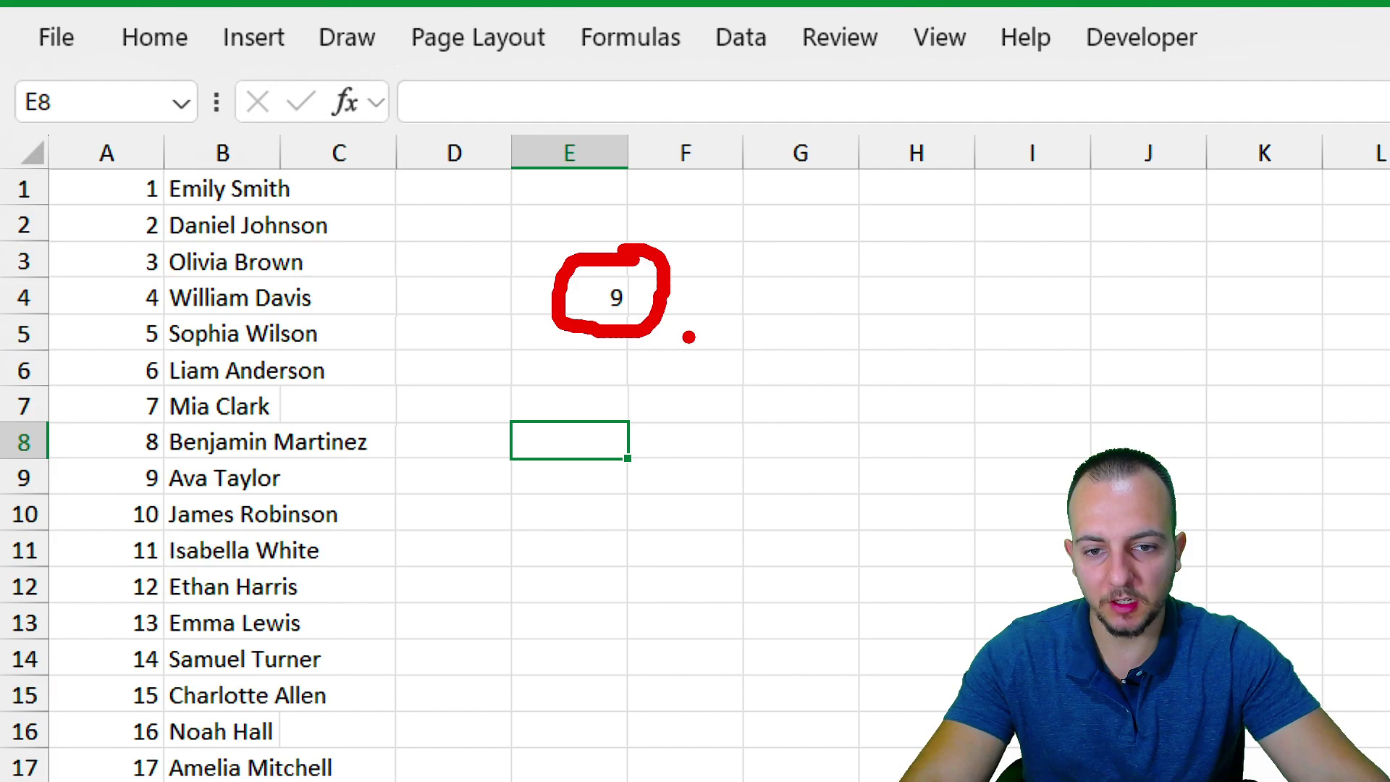
left_click_drag(685, 337, 814, 389)
key("F9")
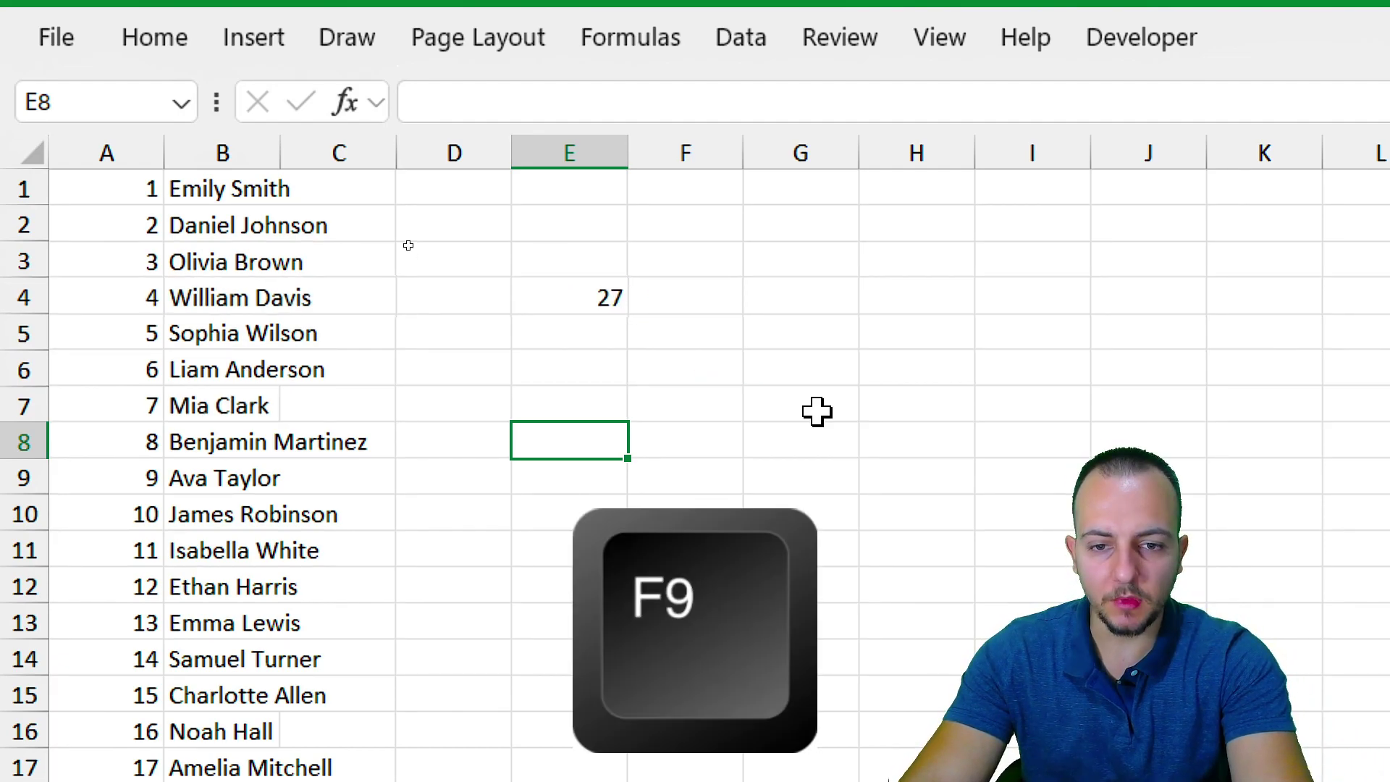
key("F9")
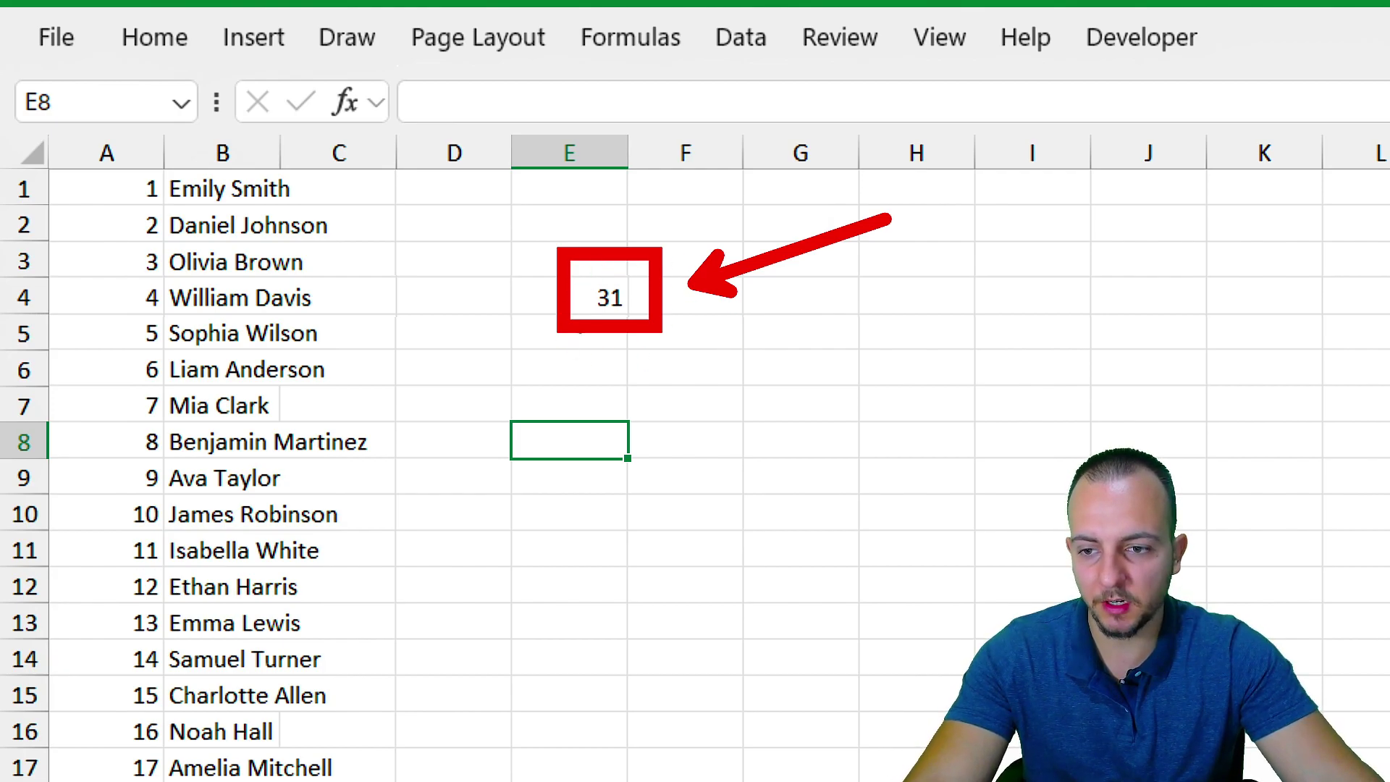
scroll(246, 437, "down", 5)
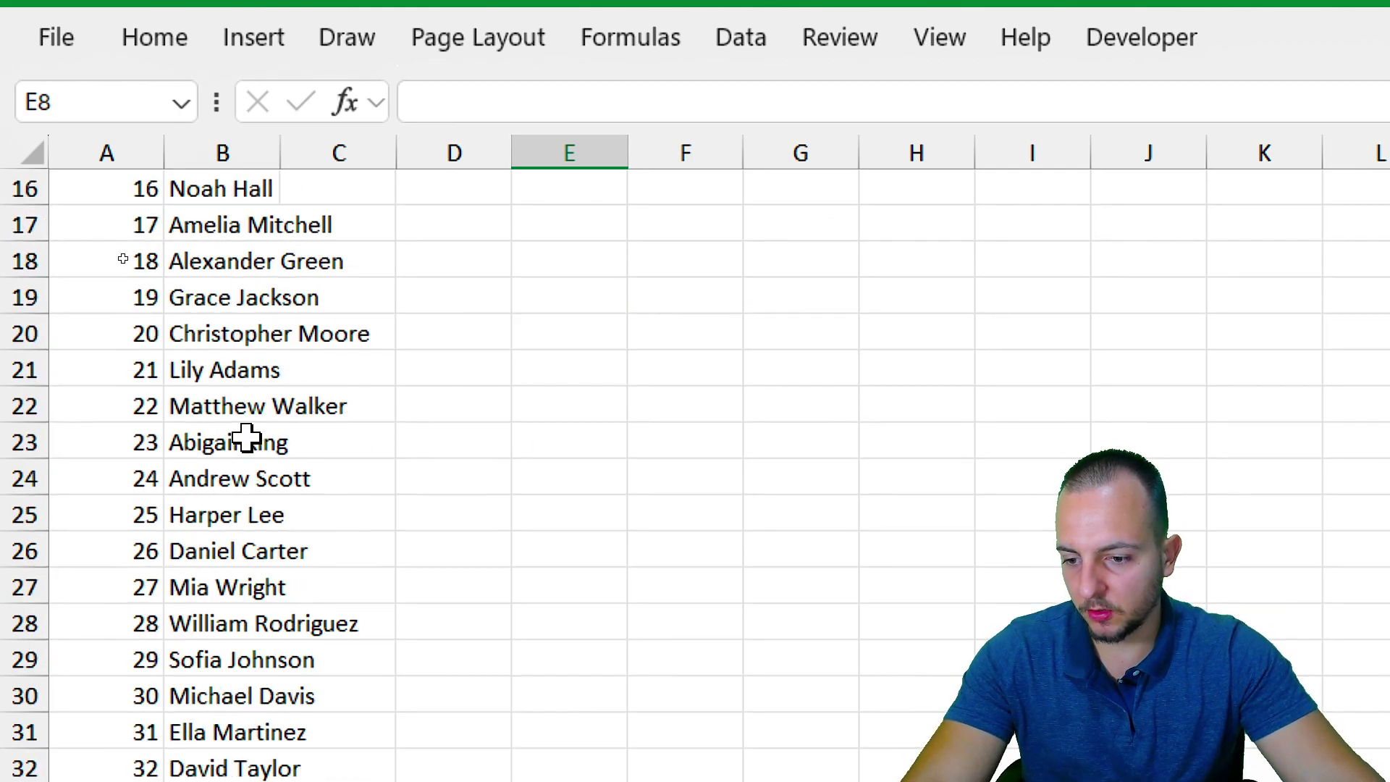
scroll(247, 436, "down", 3)
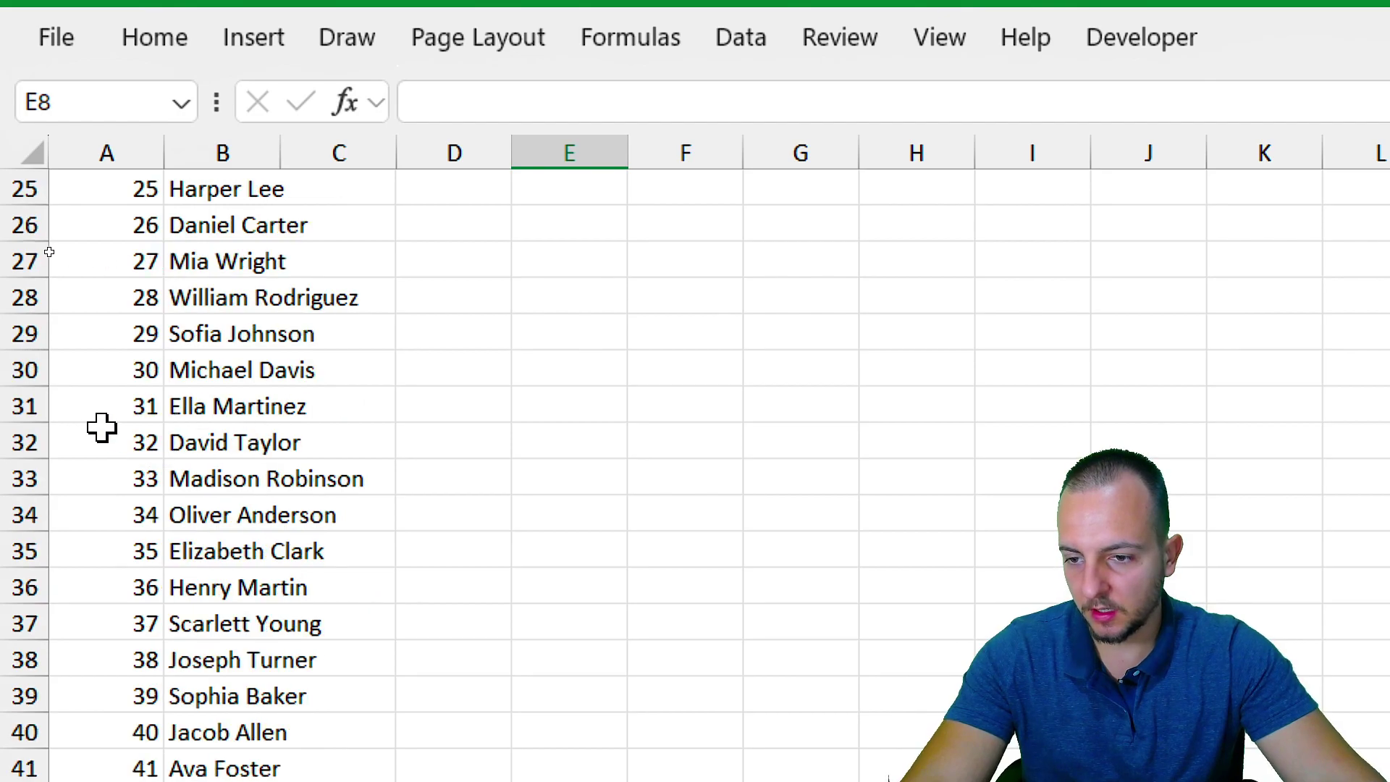
left_click_drag(101, 420, 268, 406)
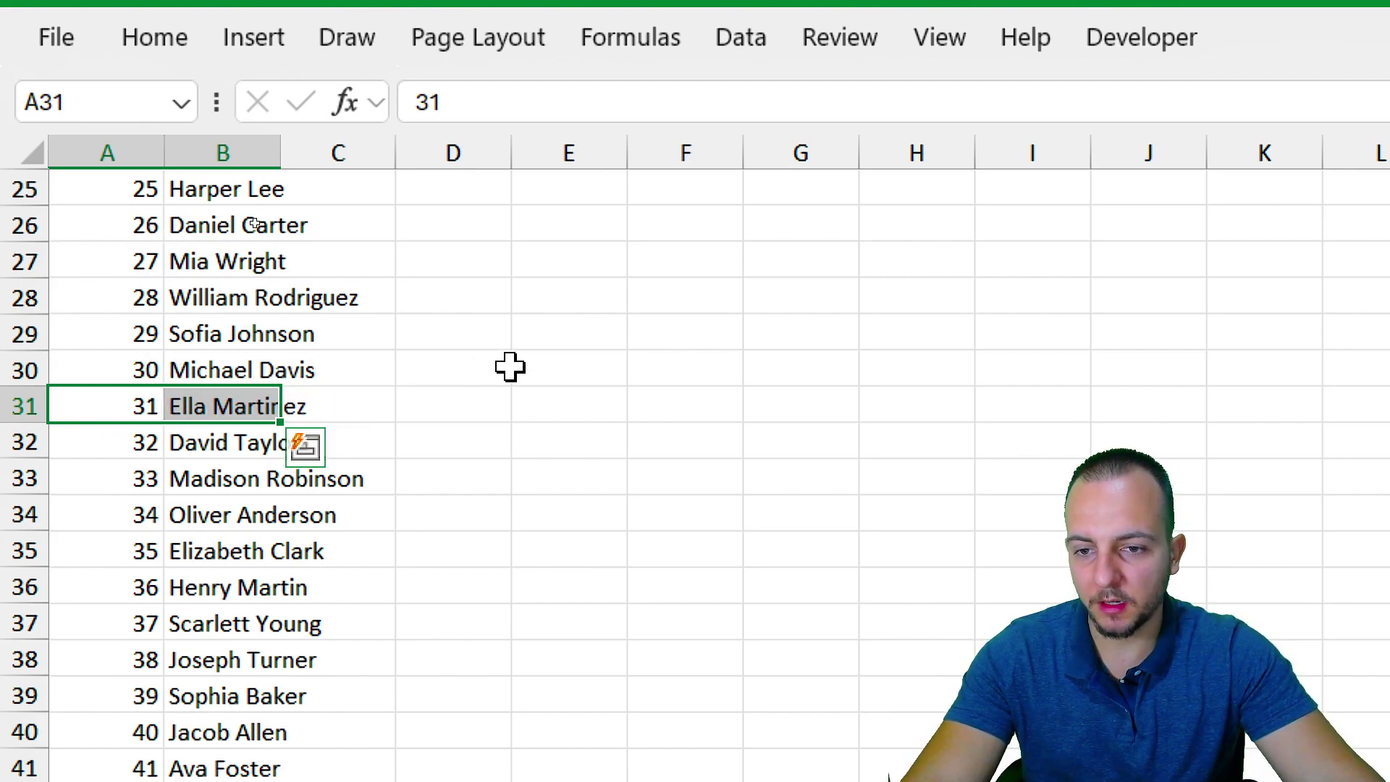
scroll(510, 367, "up", 8)
left_click(570, 340)
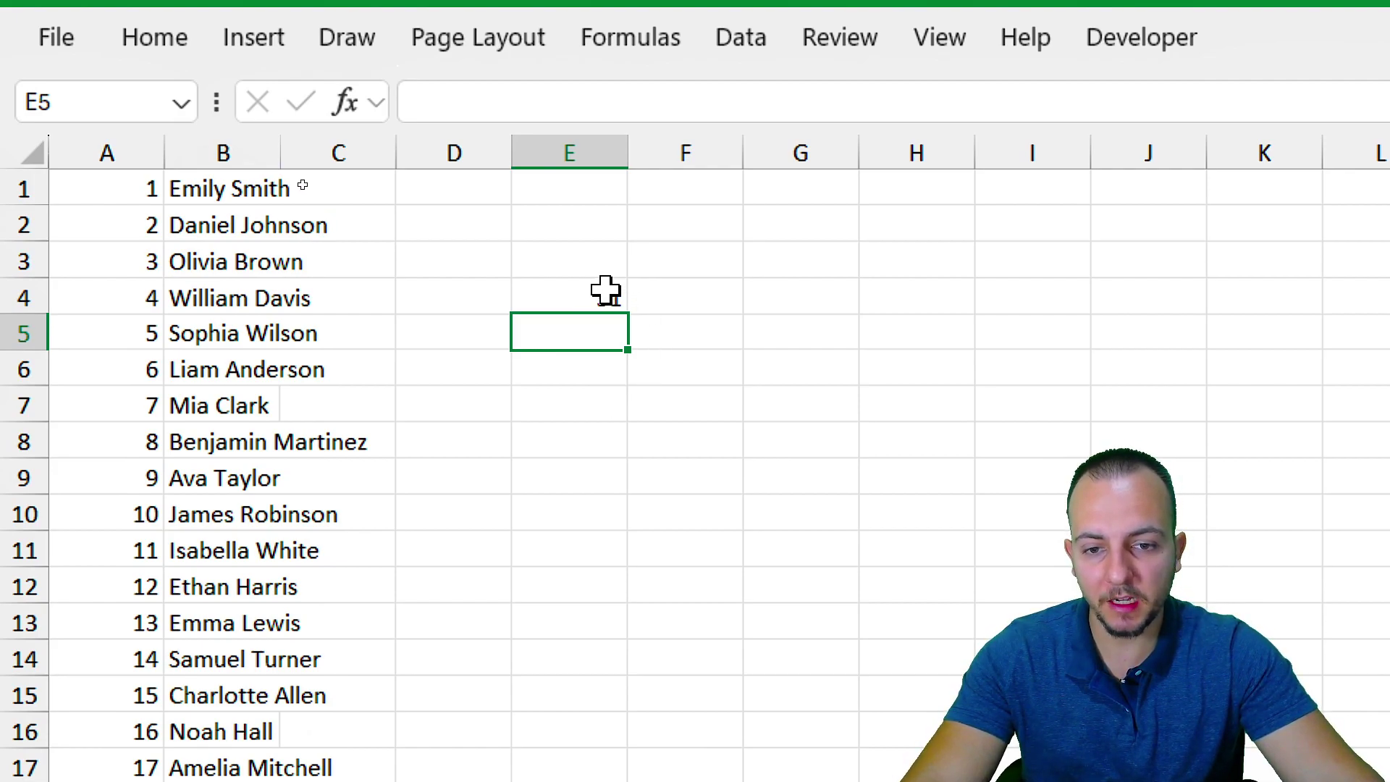
left_click_drag(606, 289, 674, 297)
left_click(586, 341)
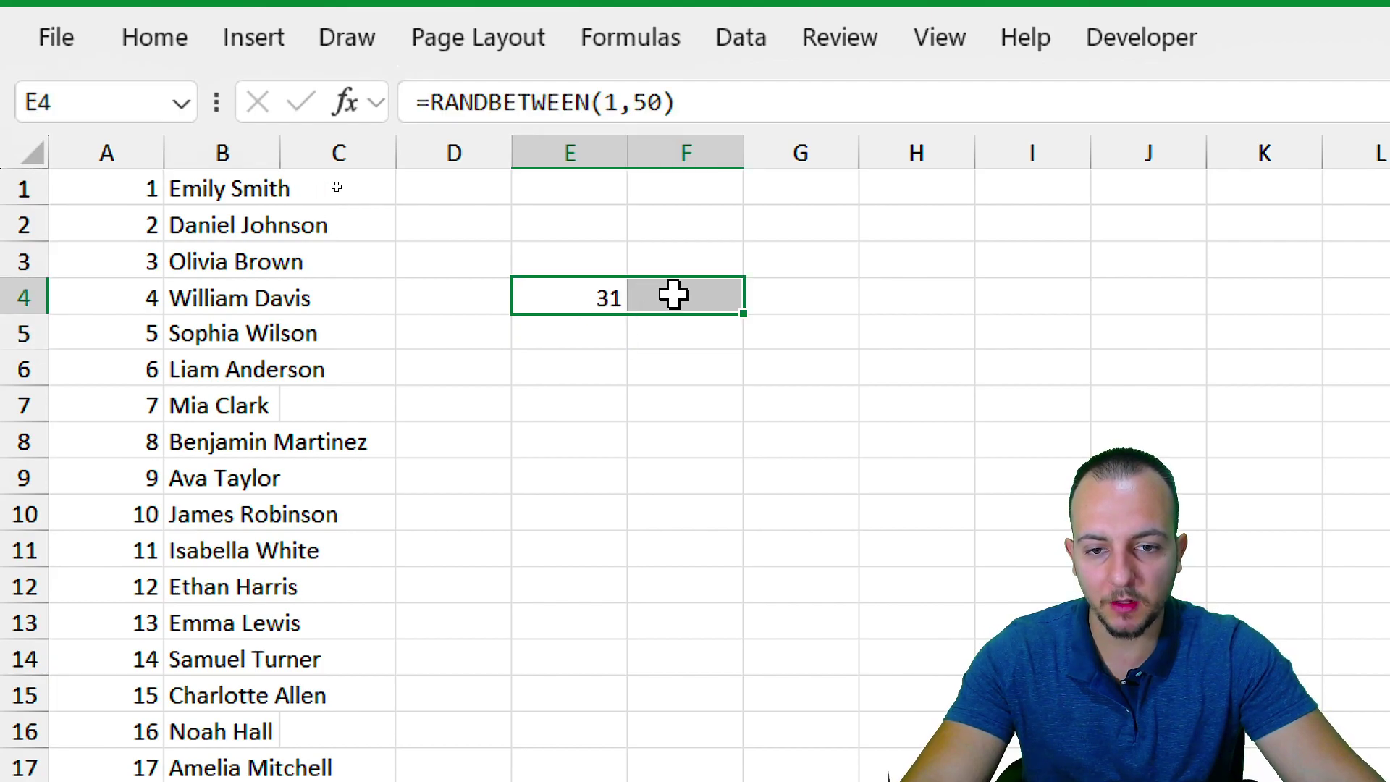
left_click(594, 319)
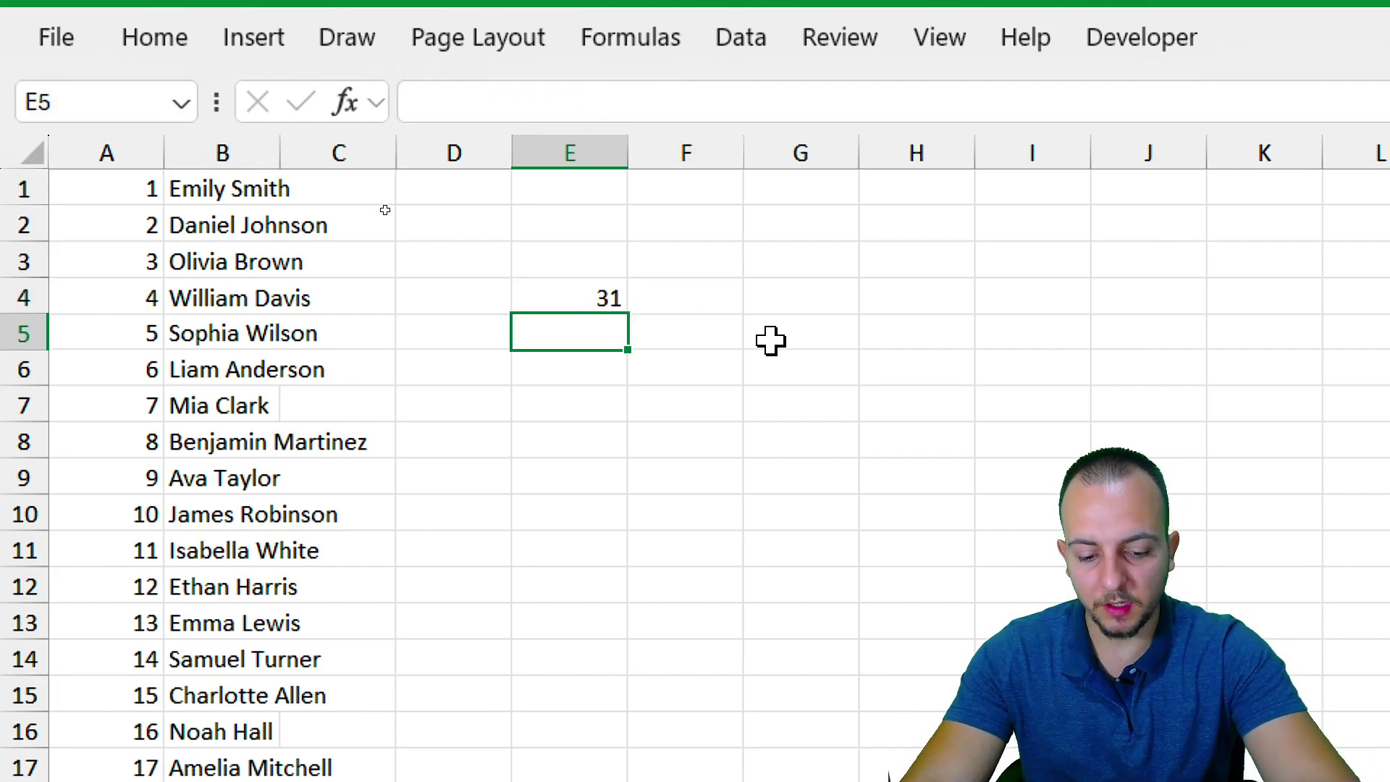
Start a VLOOKUP in E5 using E4 as lookup value, columns A:B, and column 2
type("=vl")
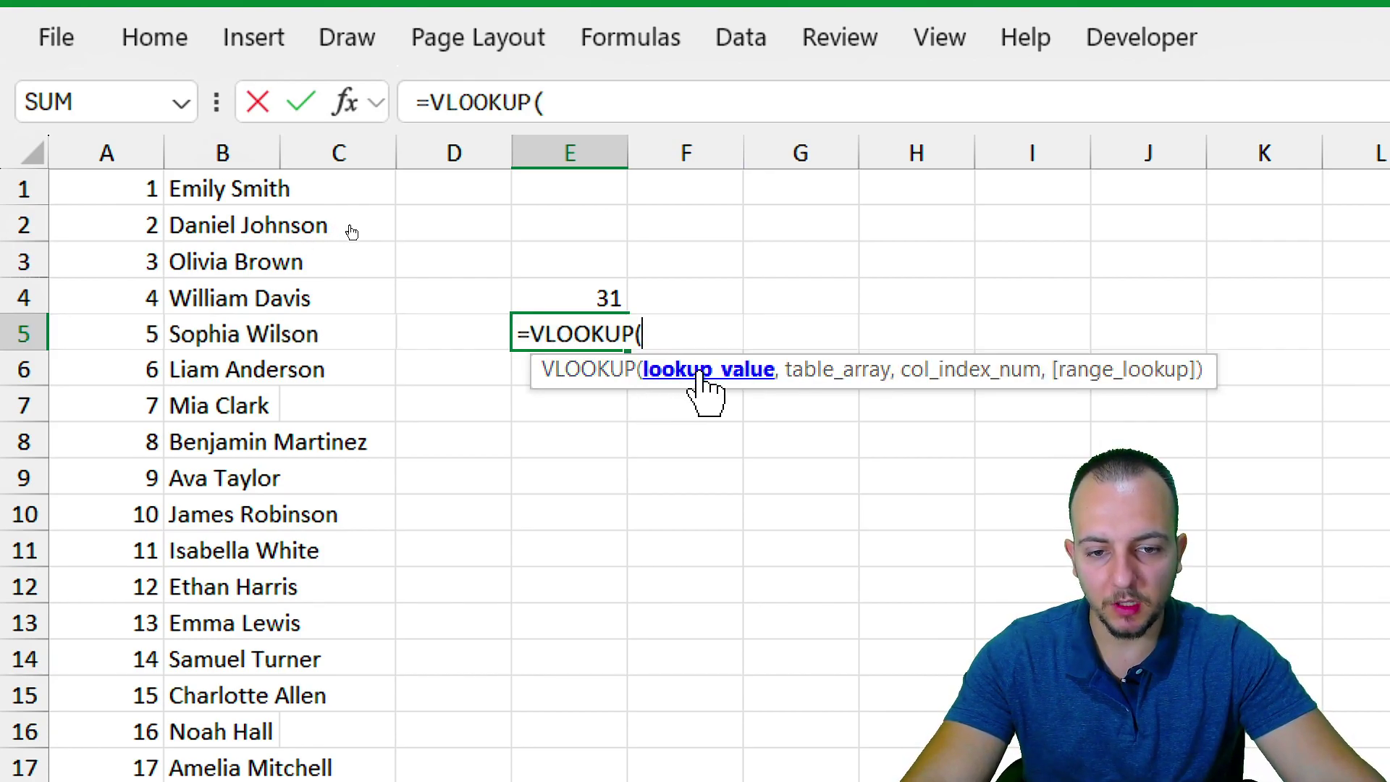
left_click(577, 294)
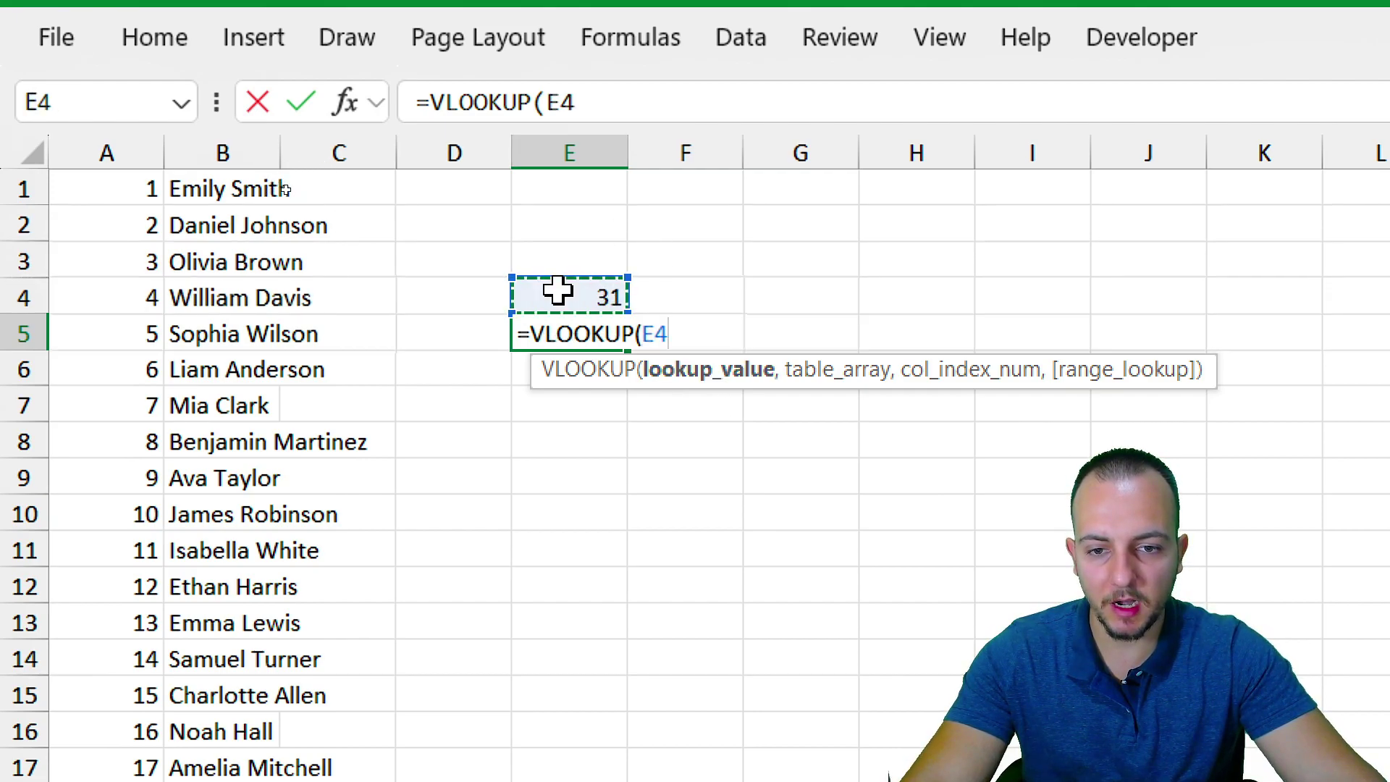
type(",")
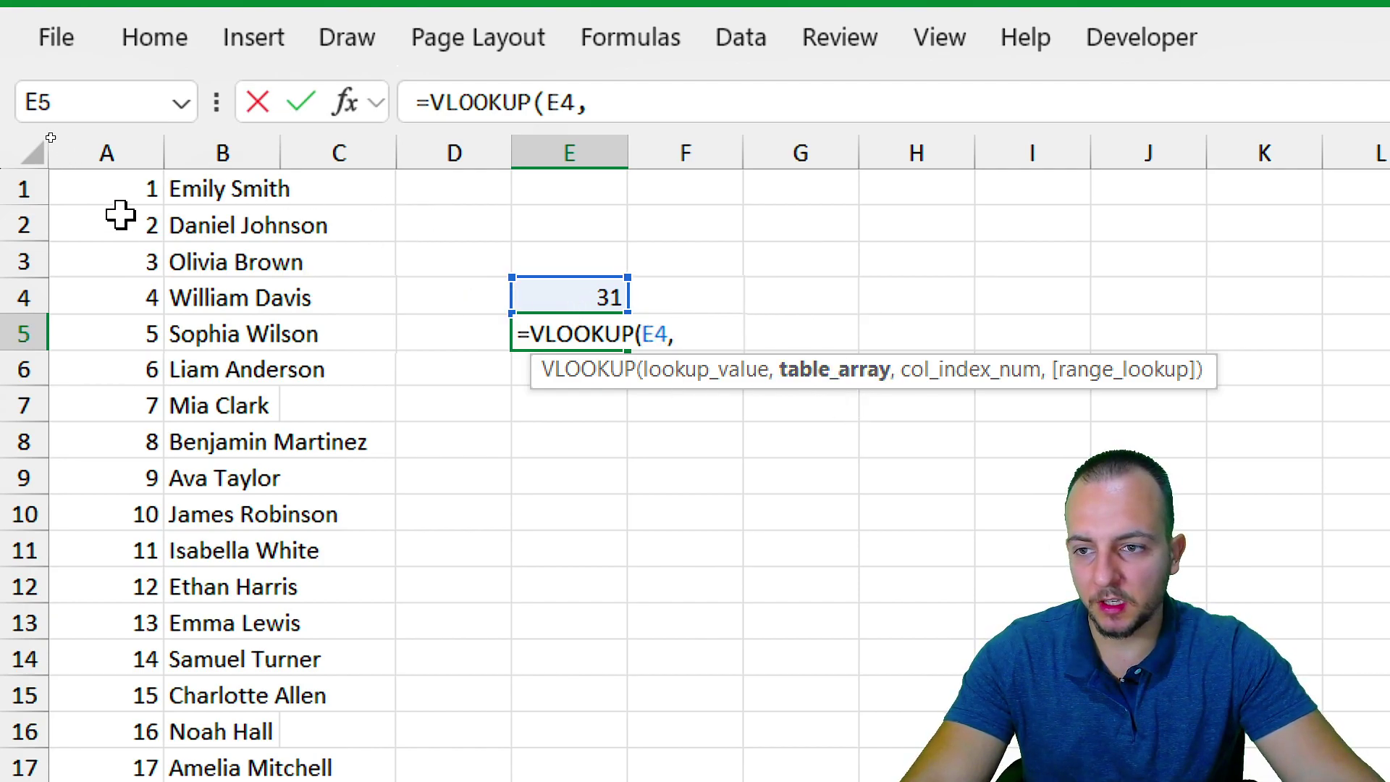
left_click_drag(87, 148, 186, 140)
type(",")
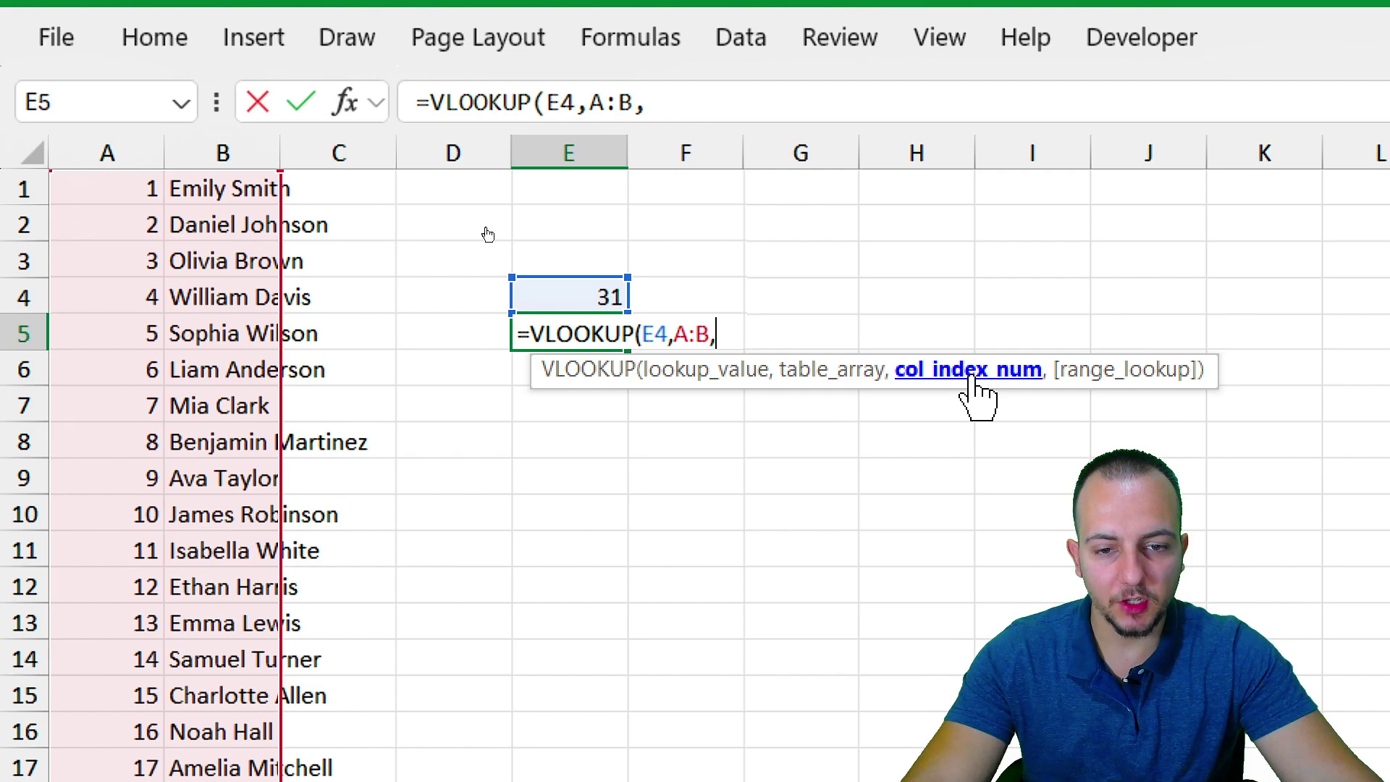
type("2")
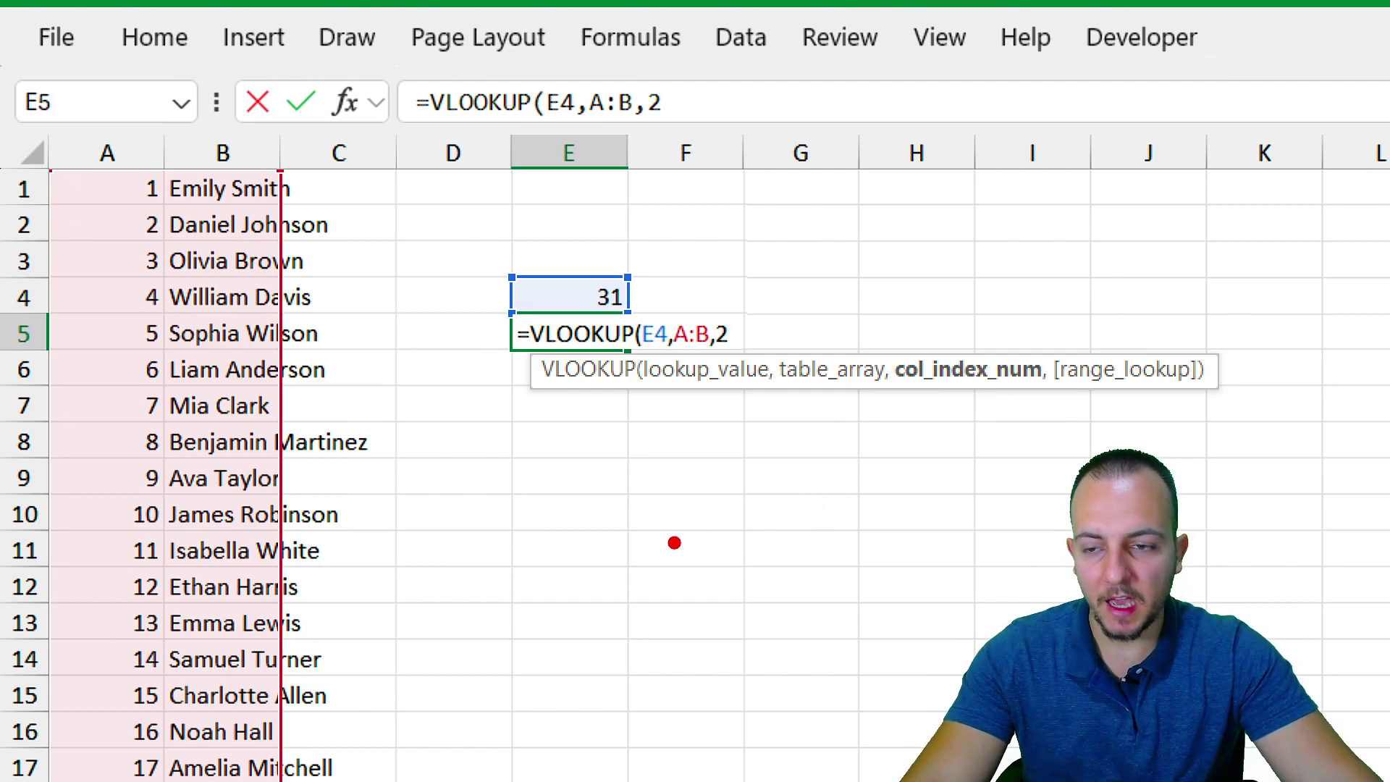
Annotate columns A and B on screen as table columns 1 and 2
mouse_move(85, 355)
left_mouse_down()
mouse_move(86, 267)
mouse_move(64, 393)
left_mouse_up()
mouse_move(216, 285)
left_mouse_down()
mouse_move(250, 348)
mouse_move(325, 359)
left_mouse_up()
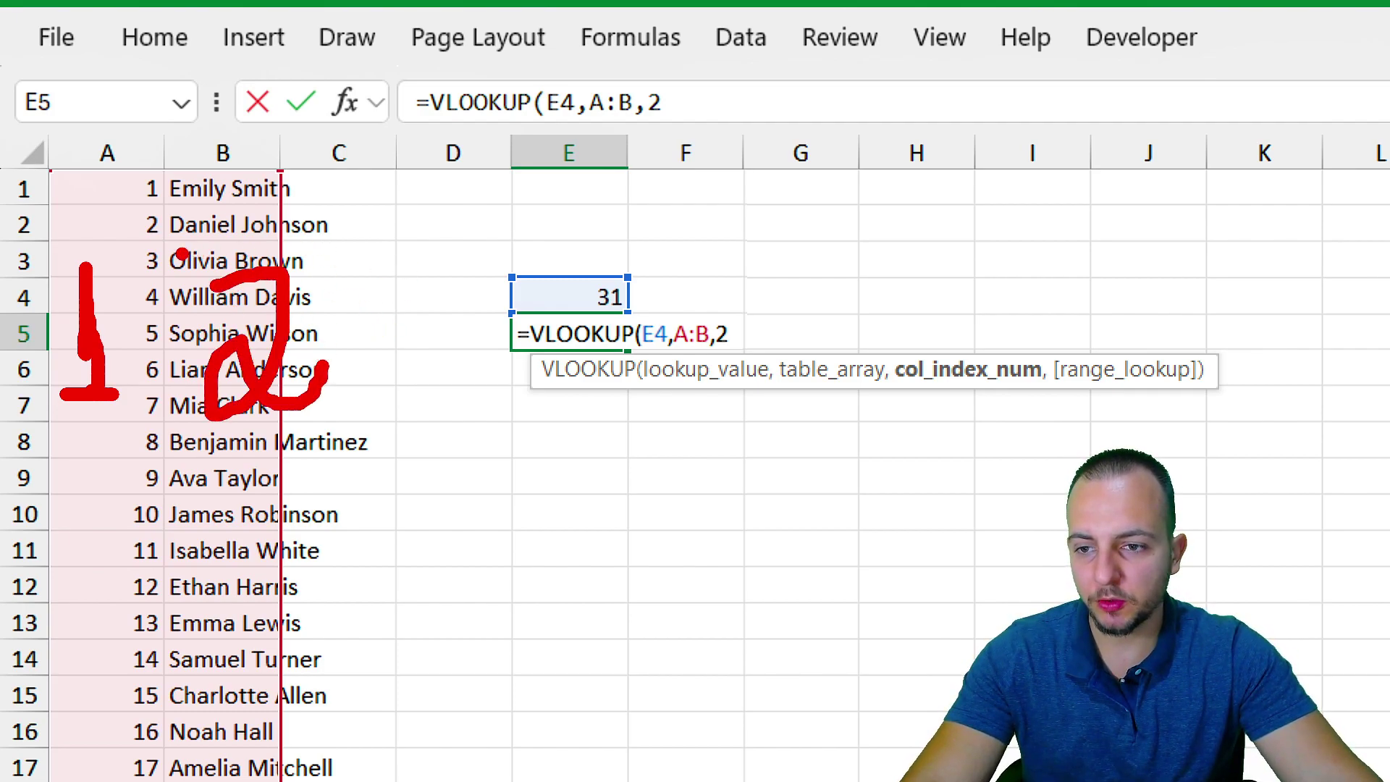
mouse_move(176, 249)
left_mouse_down()
mouse_move(336, 434)
mouse_move(499, 579)
left_mouse_up()
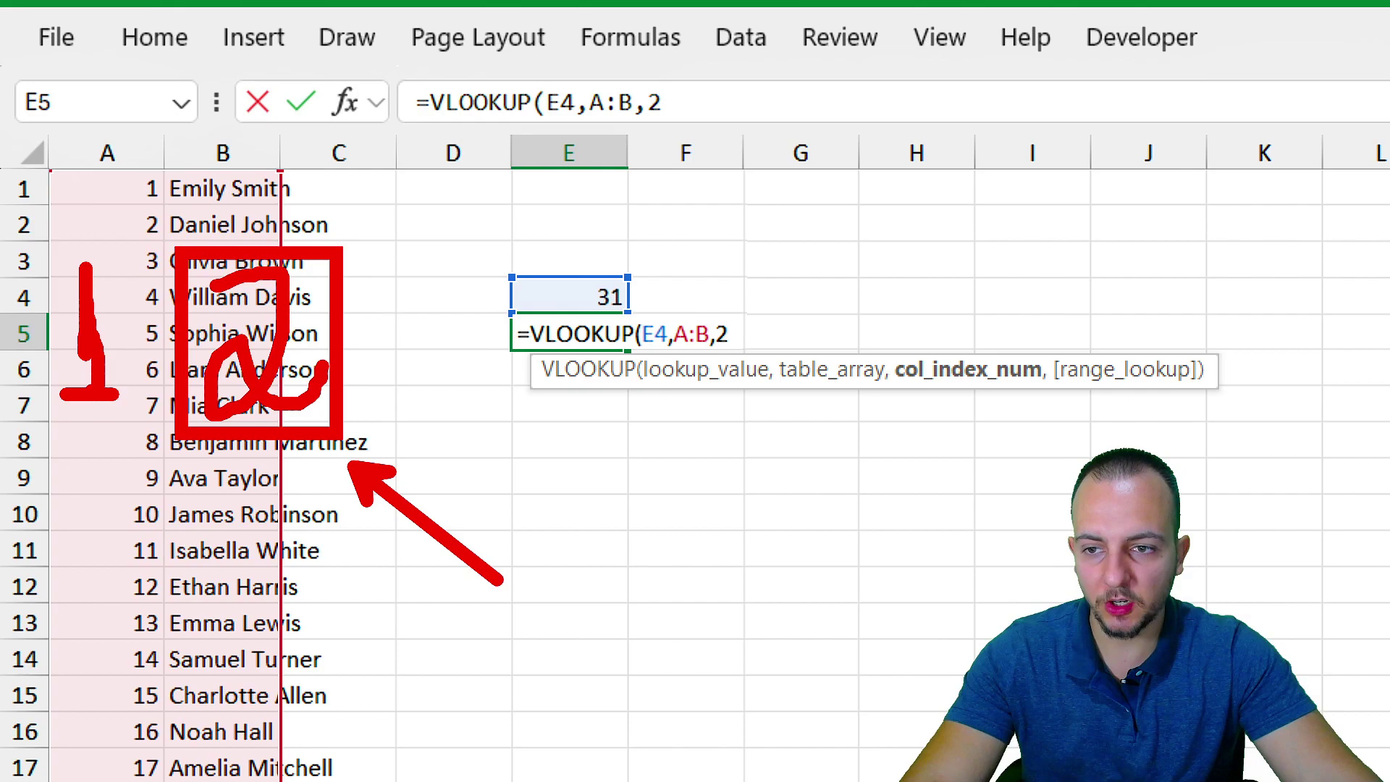
mouse_move(751, 311)
left_mouse_down()
mouse_move(681, 358)
mouse_move(866, 228)
left_mouse_up()
key("Escape")
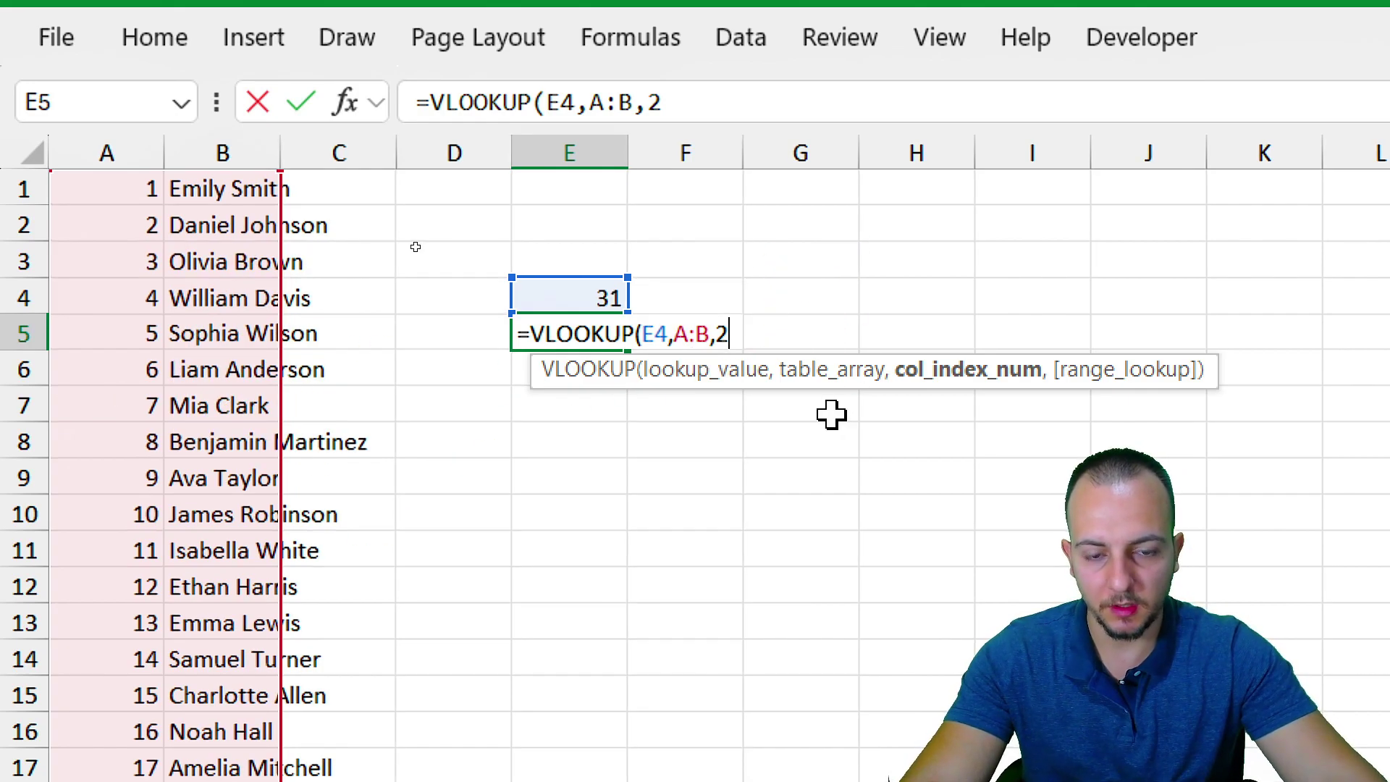
Add FALSE as the VLOOKUP's exact-match argument
type(",")
left_click(840, 431)
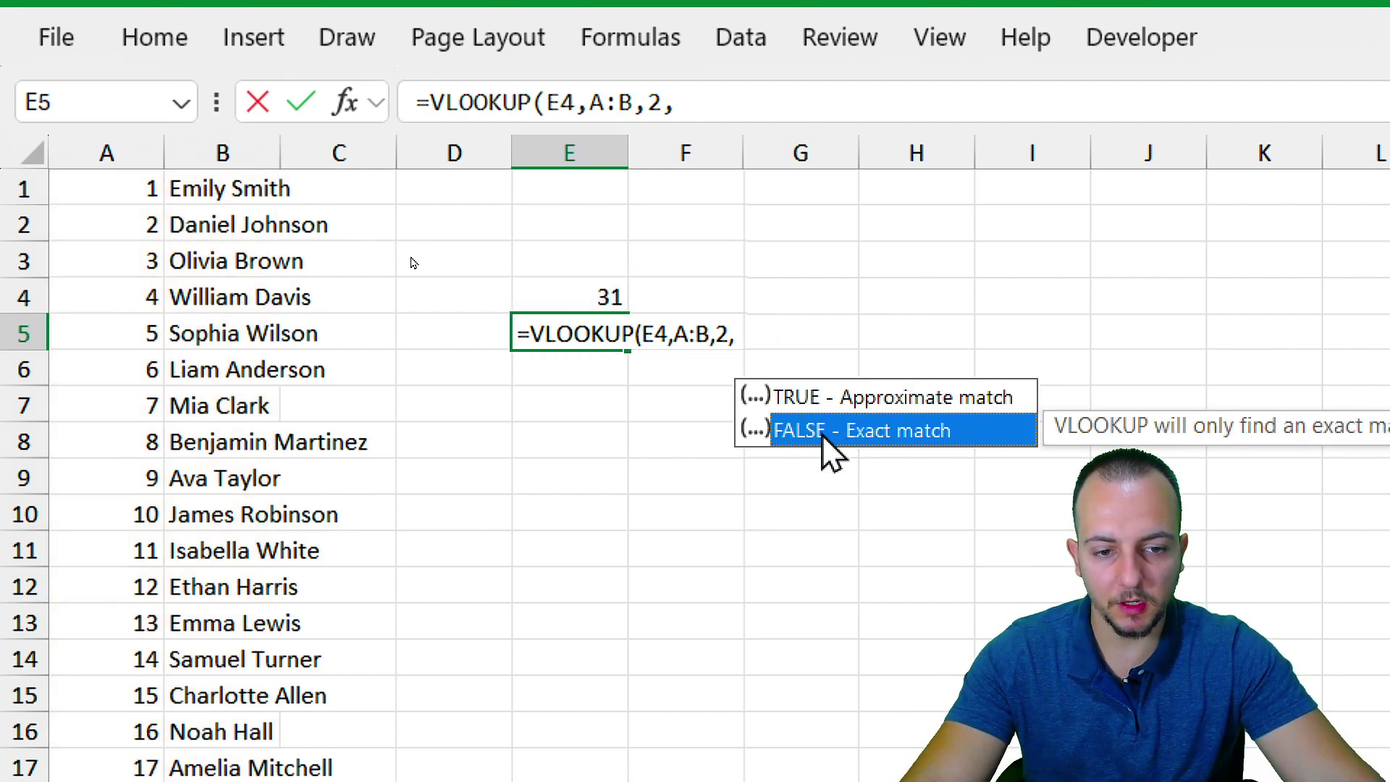
double_click(826, 434)
Close and commit the VLOOKUP formula in E5, then widen column E to fit names
type(")")
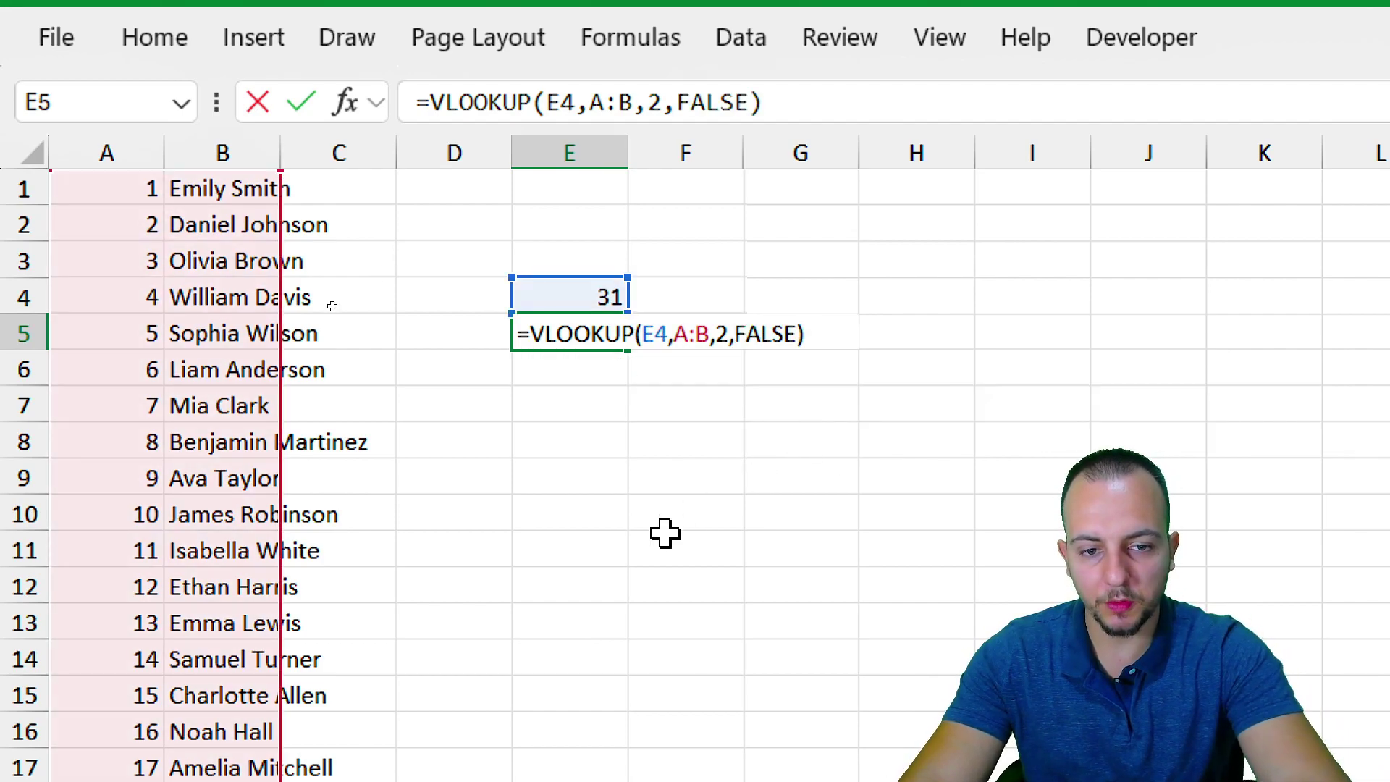
key("Return")
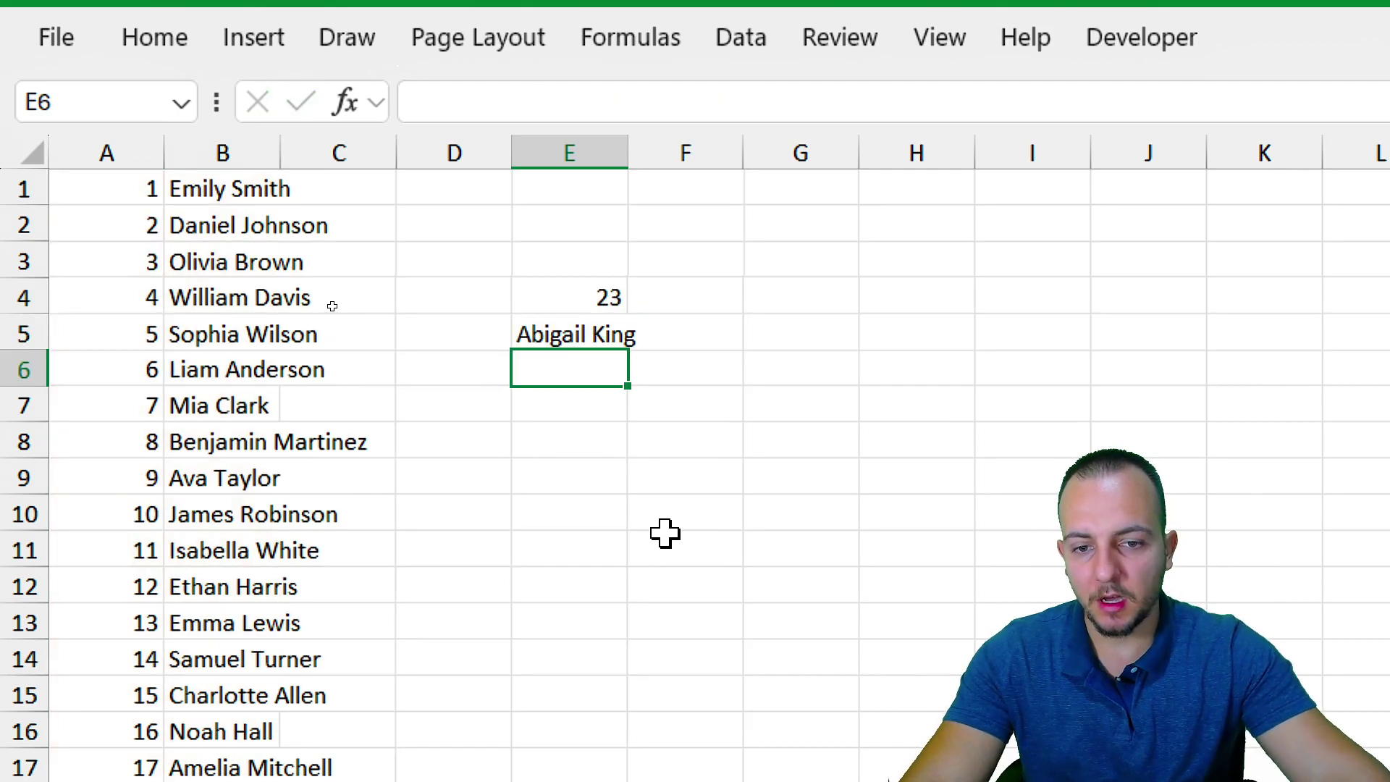
left_click_drag(628, 148, 693, 148)
Redraw the winner with repeated F9 recalculations until E4 shows 6
left_click(658, 304)
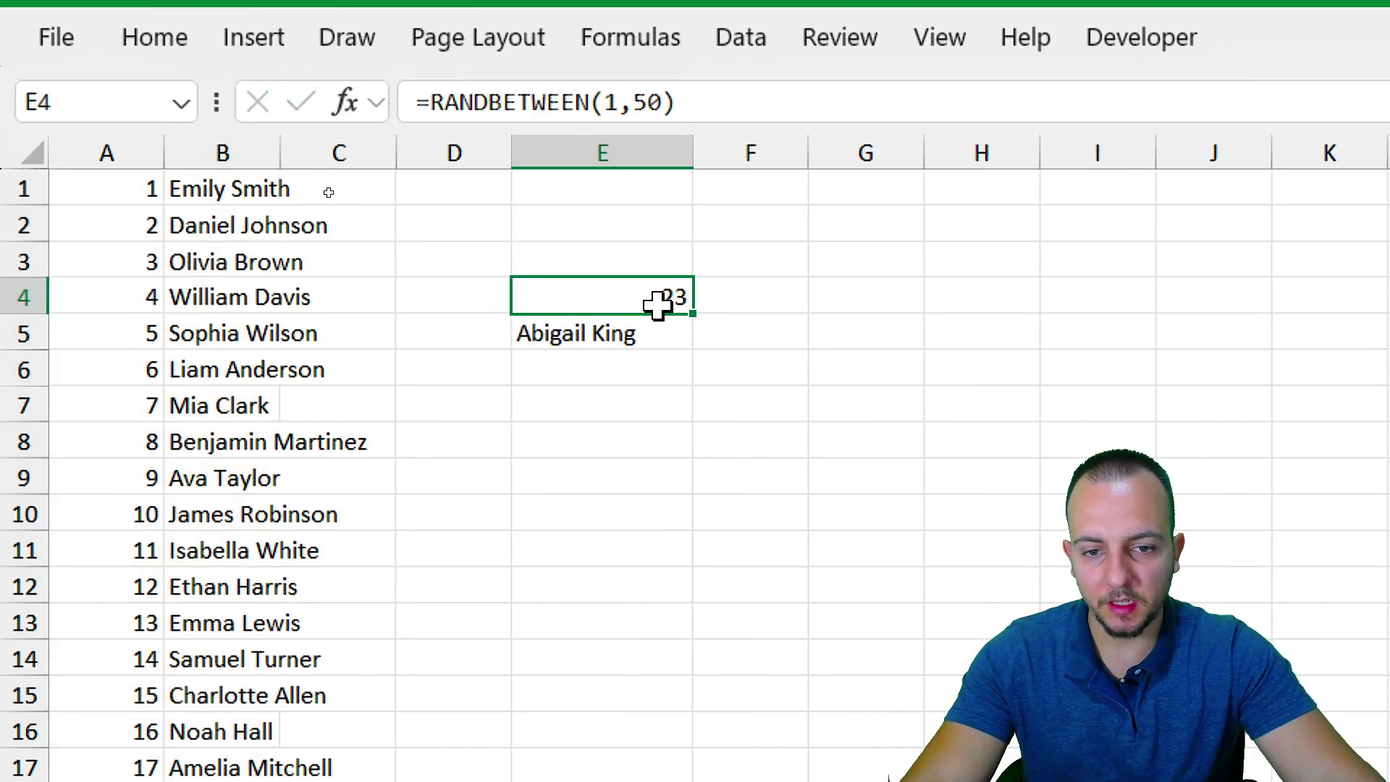
key("F9")
key("F9")
key("F9")
key("F9")
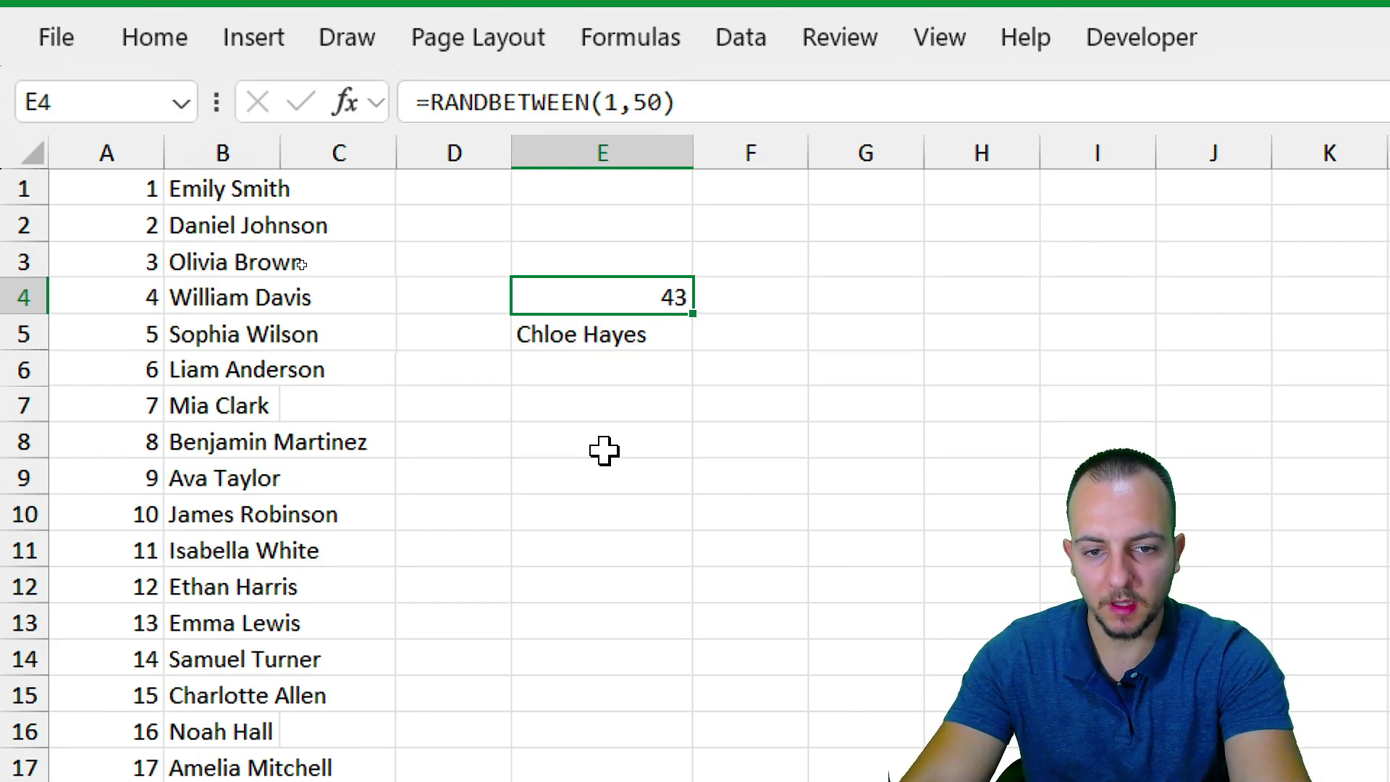
key("F9")
key("F9")
key("F9")
key("F9")
key("F9")
key("F9")
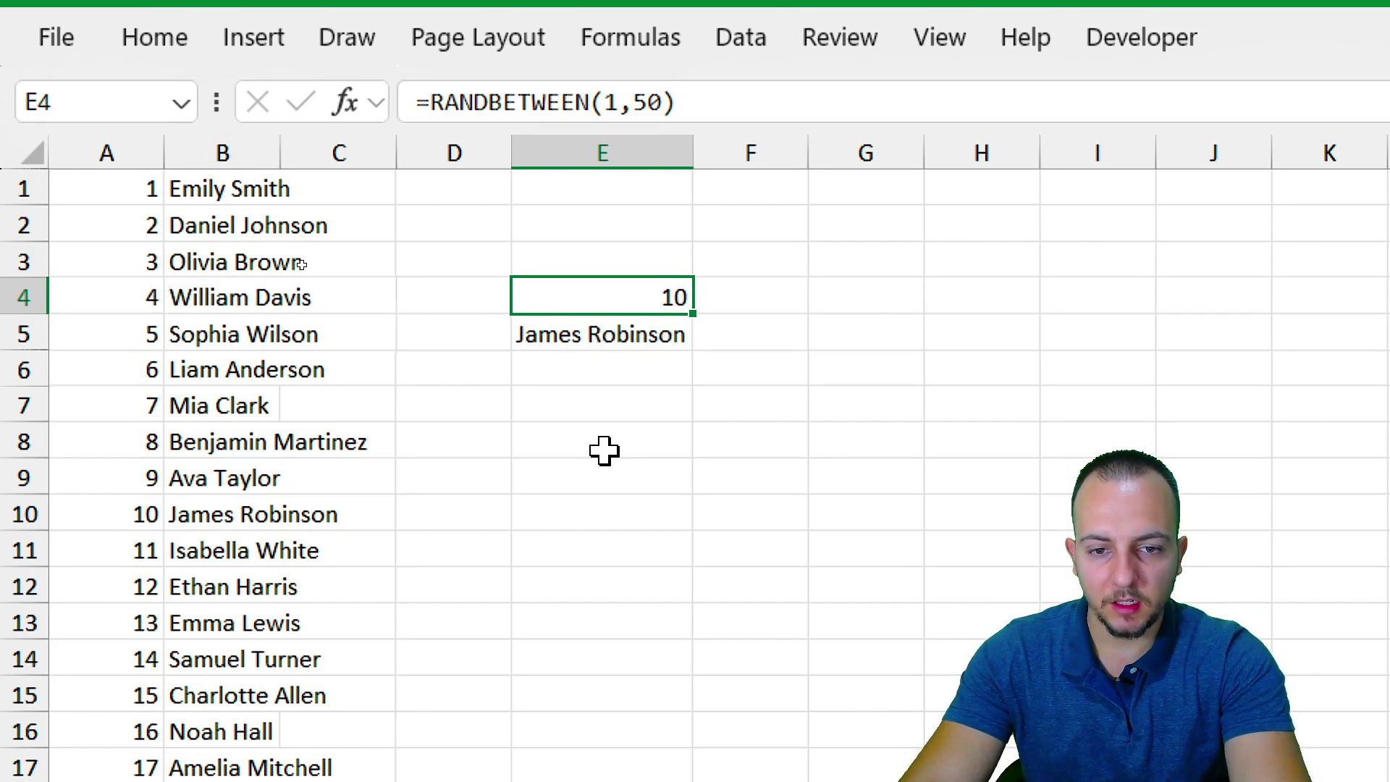
key("F9")
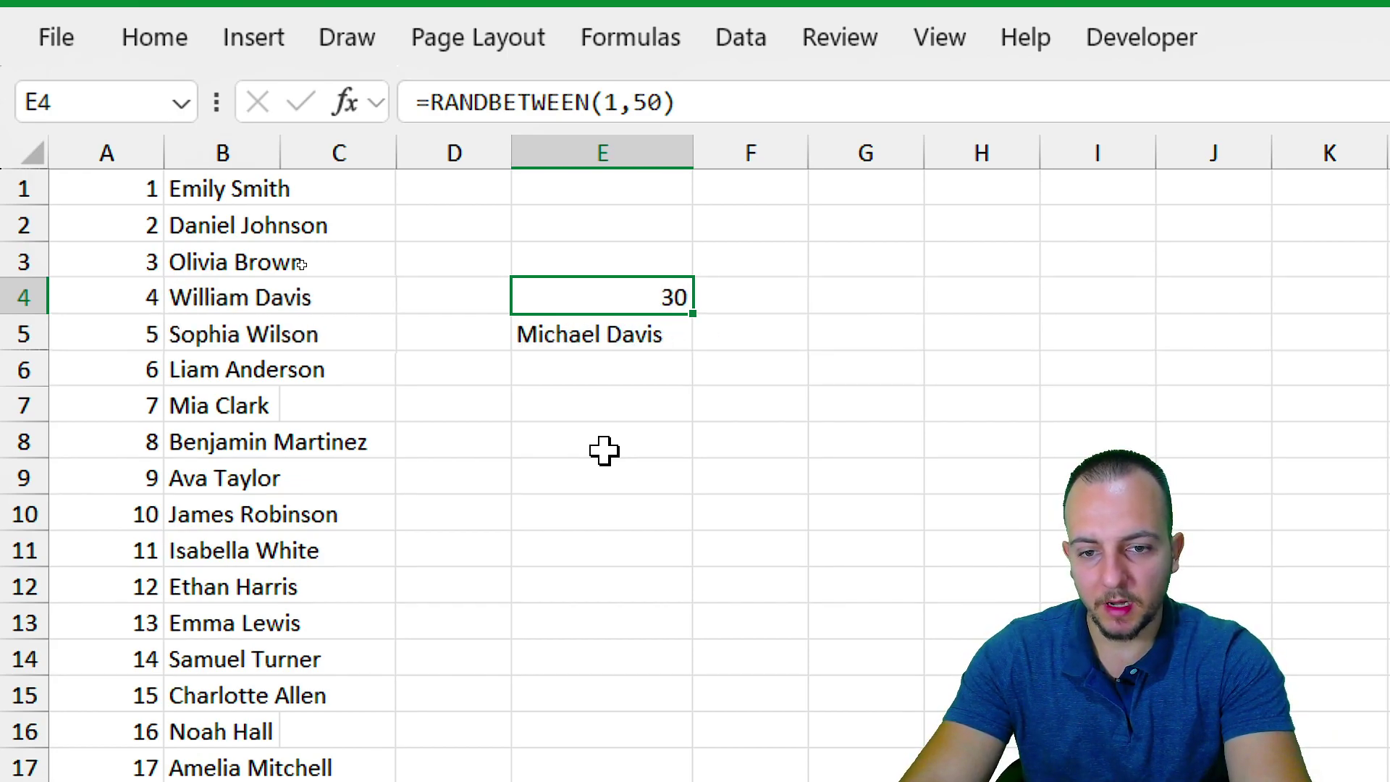
key("F9")
key("F9")
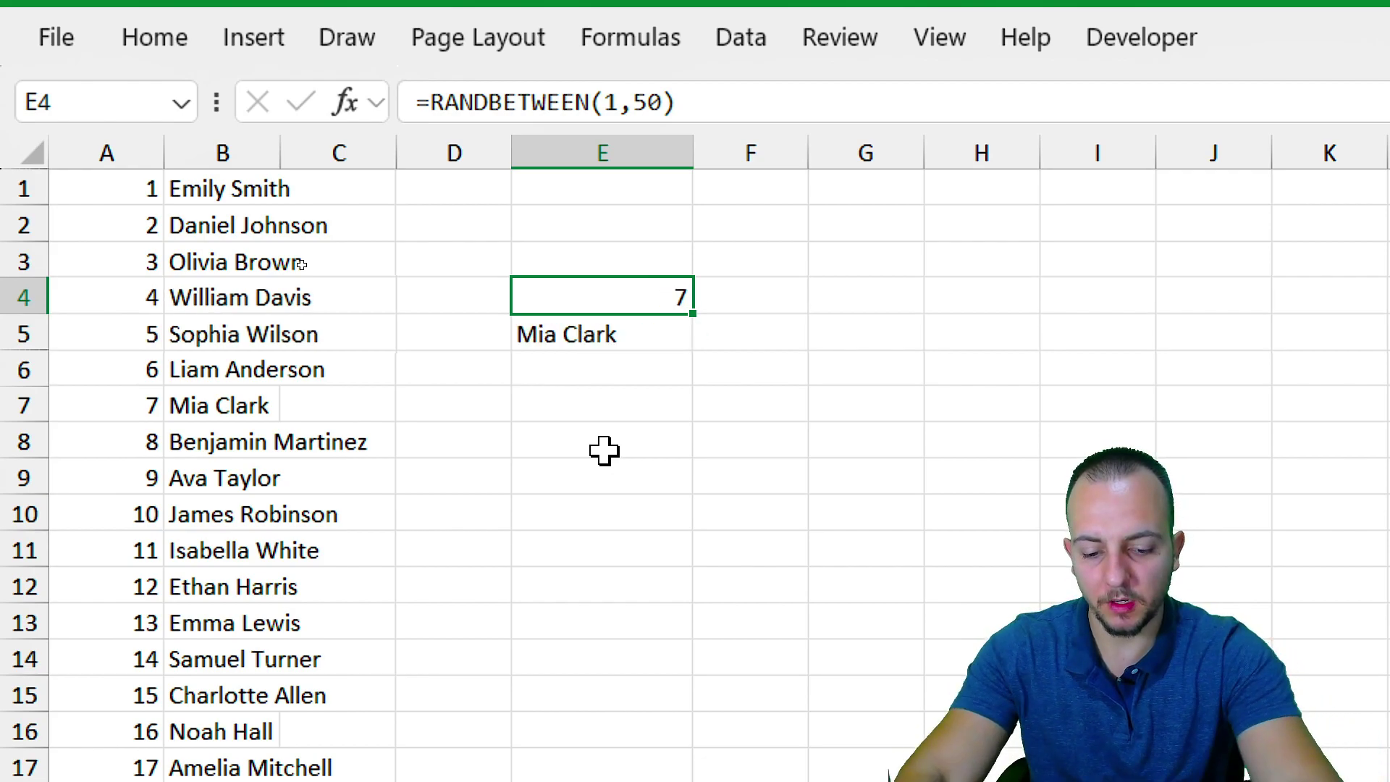
key("F9")
key("F9")
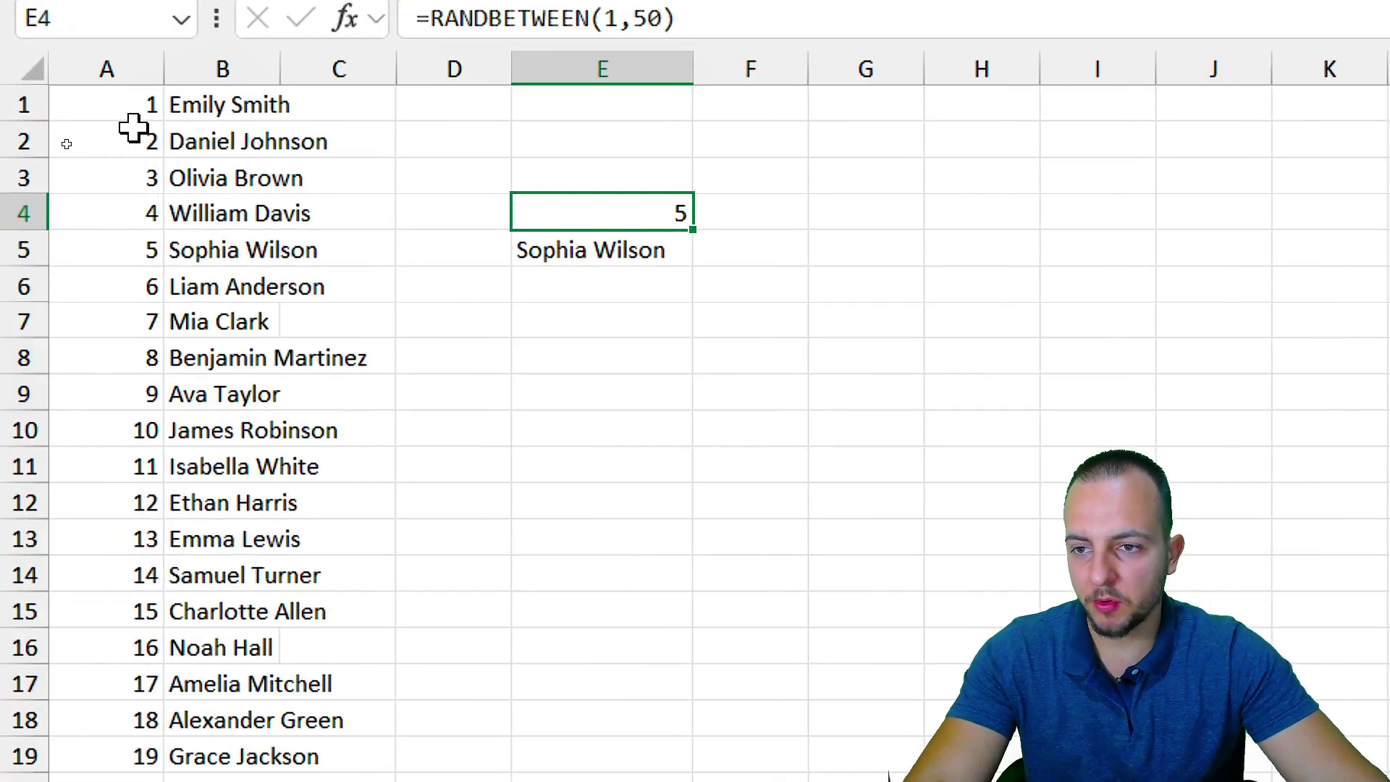
key("F9")
key("F9")
key("F9")
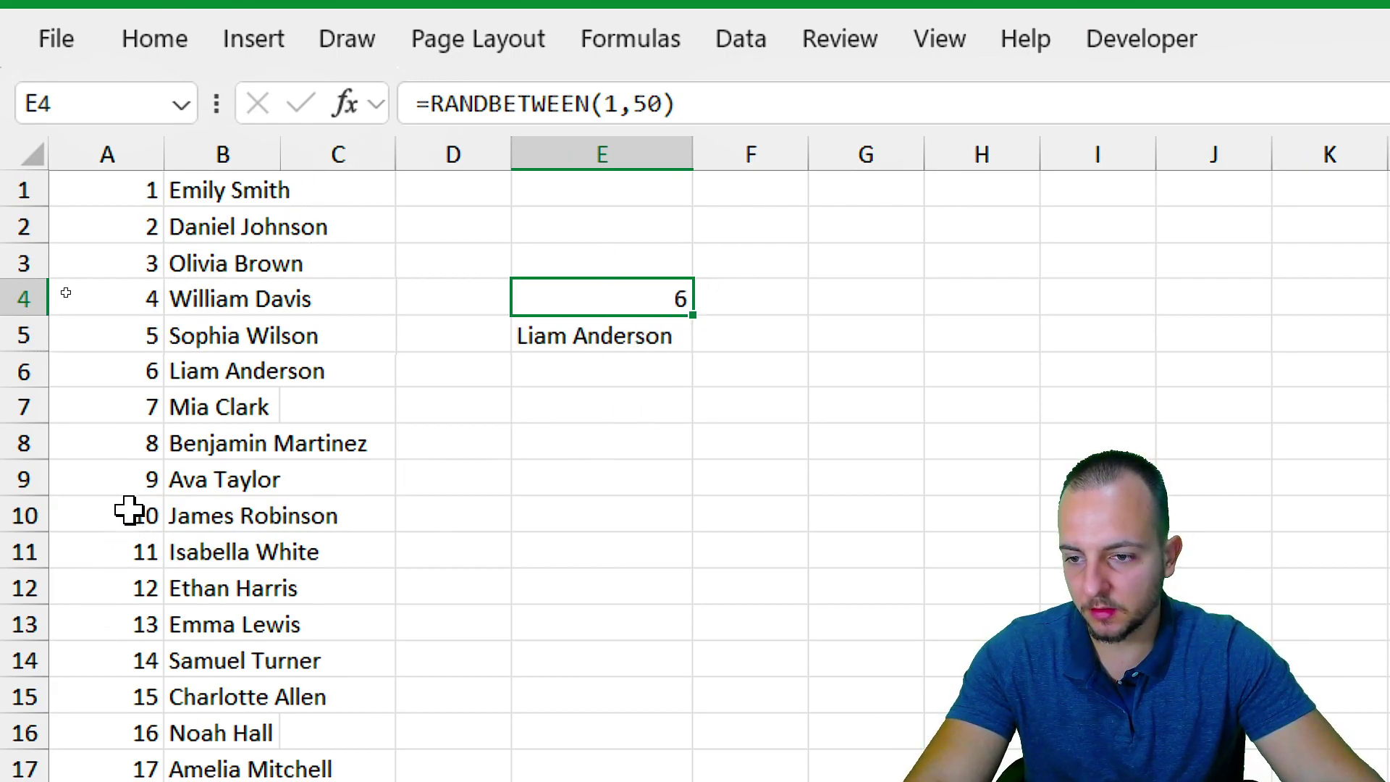
left_click_drag(65, 371, 267, 375)
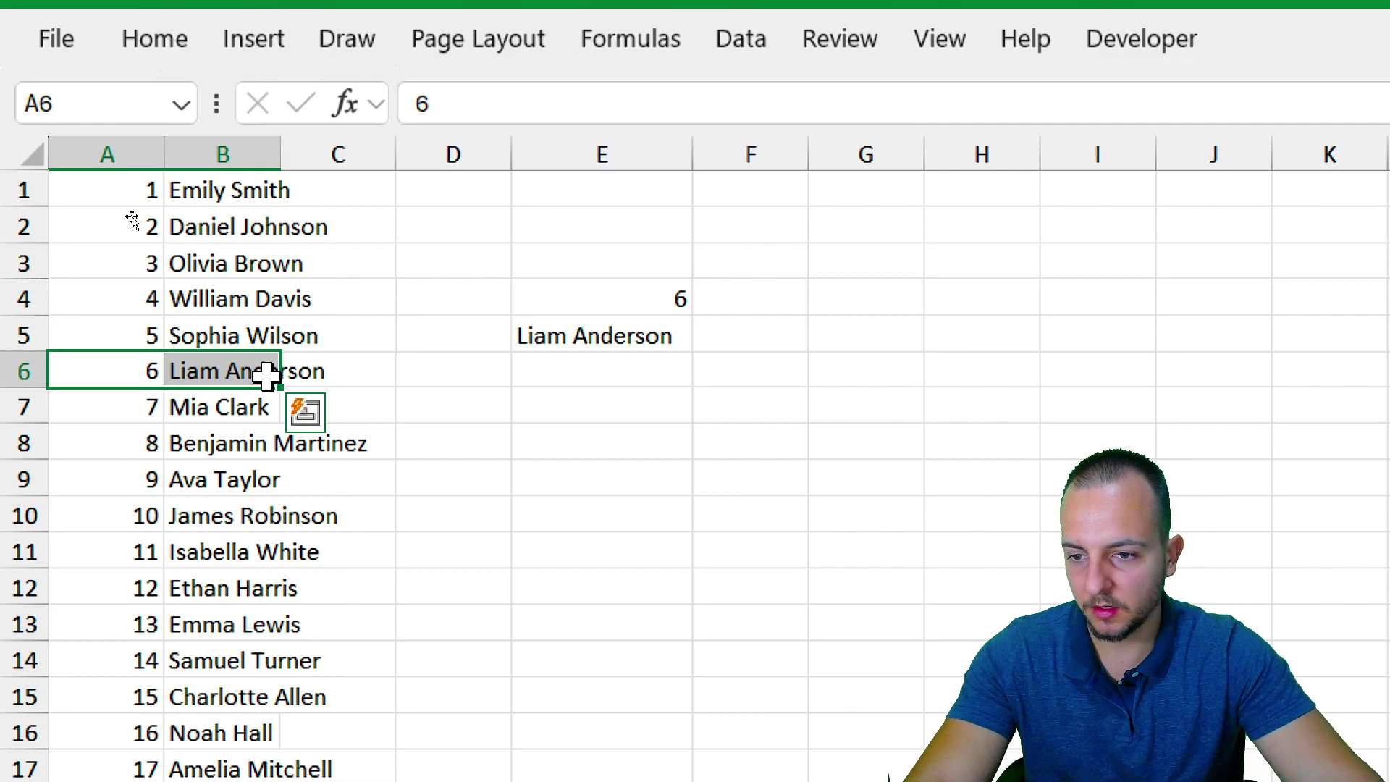
left_click(635, 300)
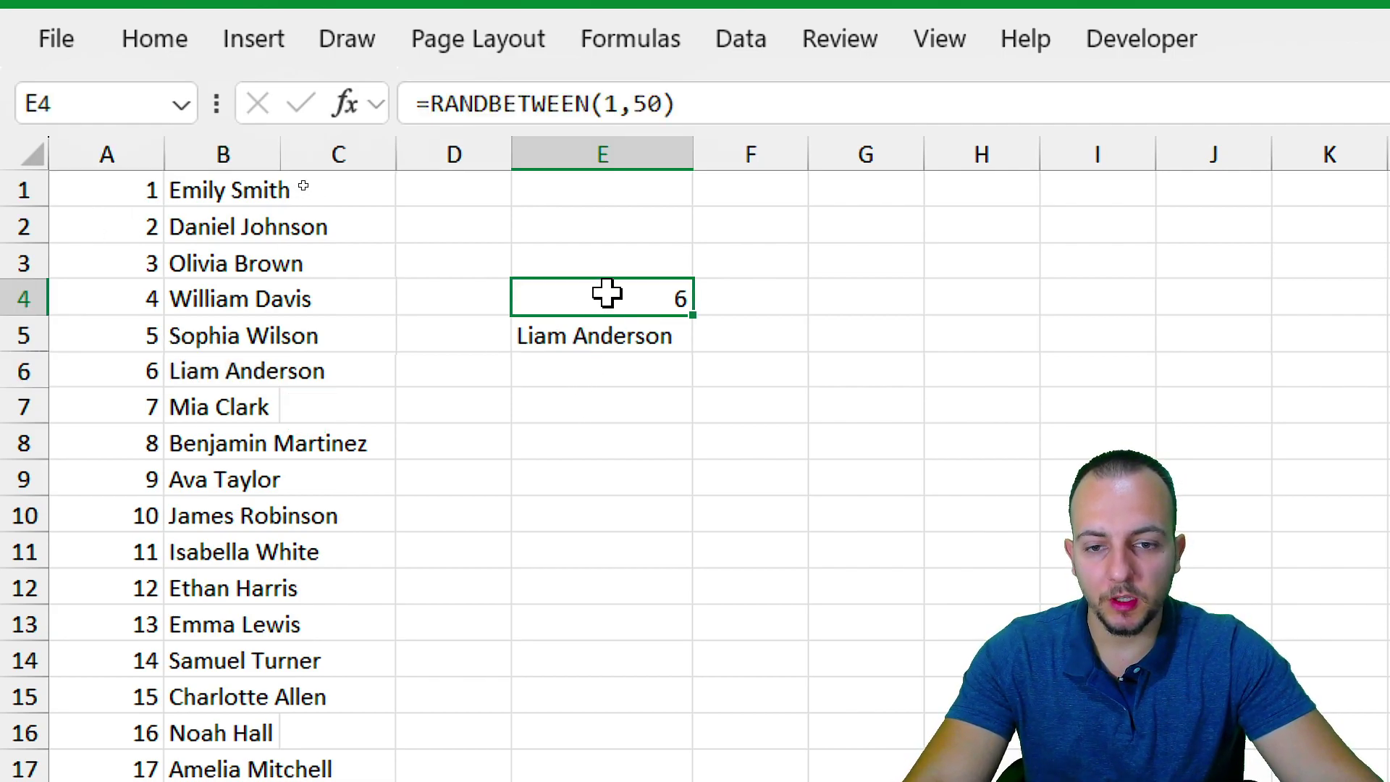
double_click(568, 295)
left_click(546, 340)
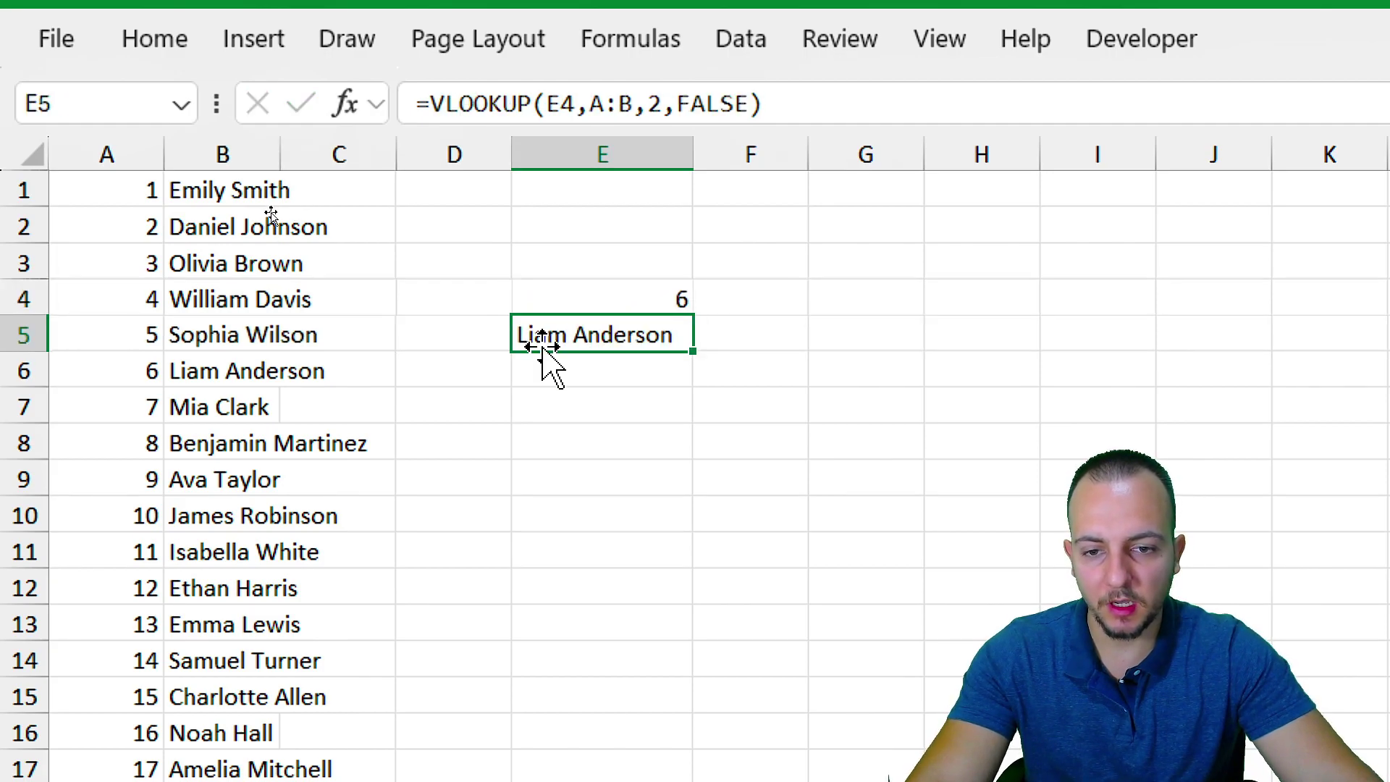
double_click(568, 333)
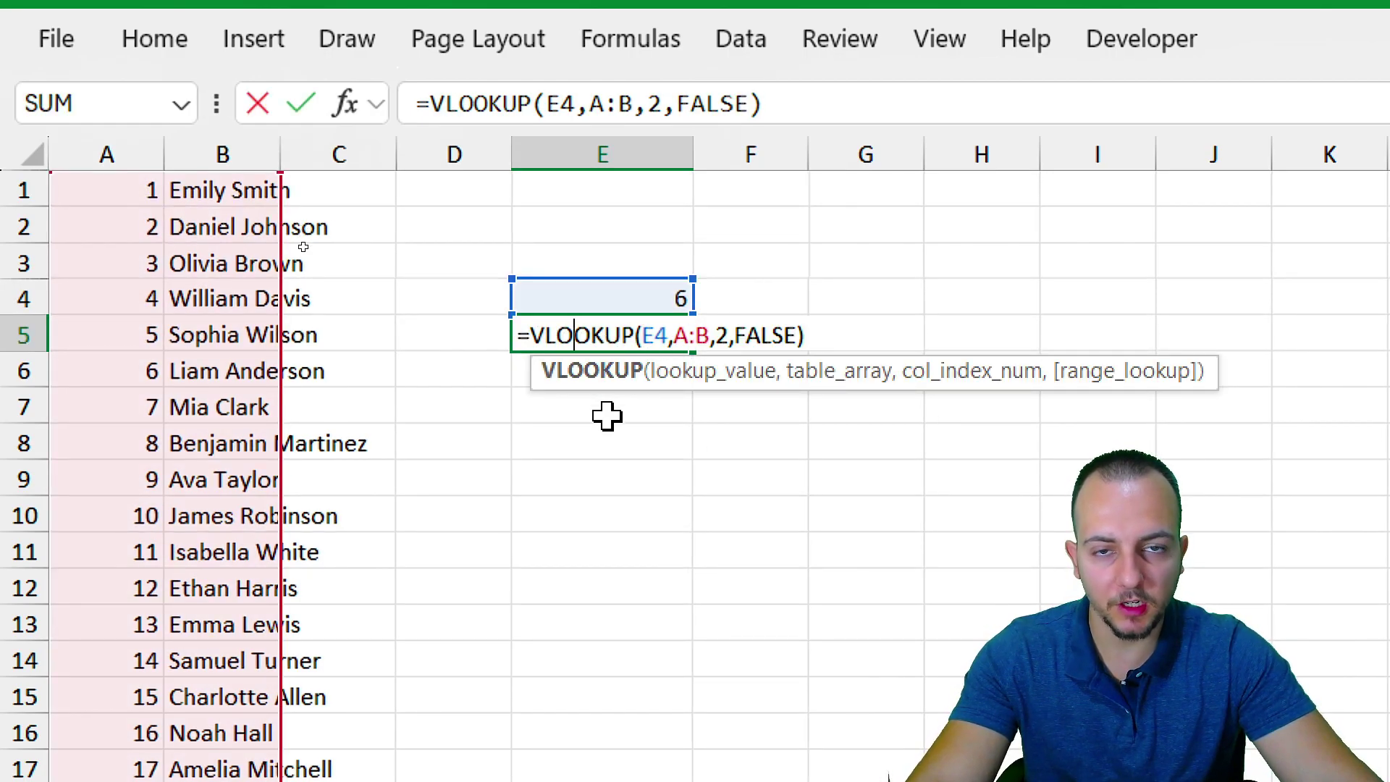
key("Escape")
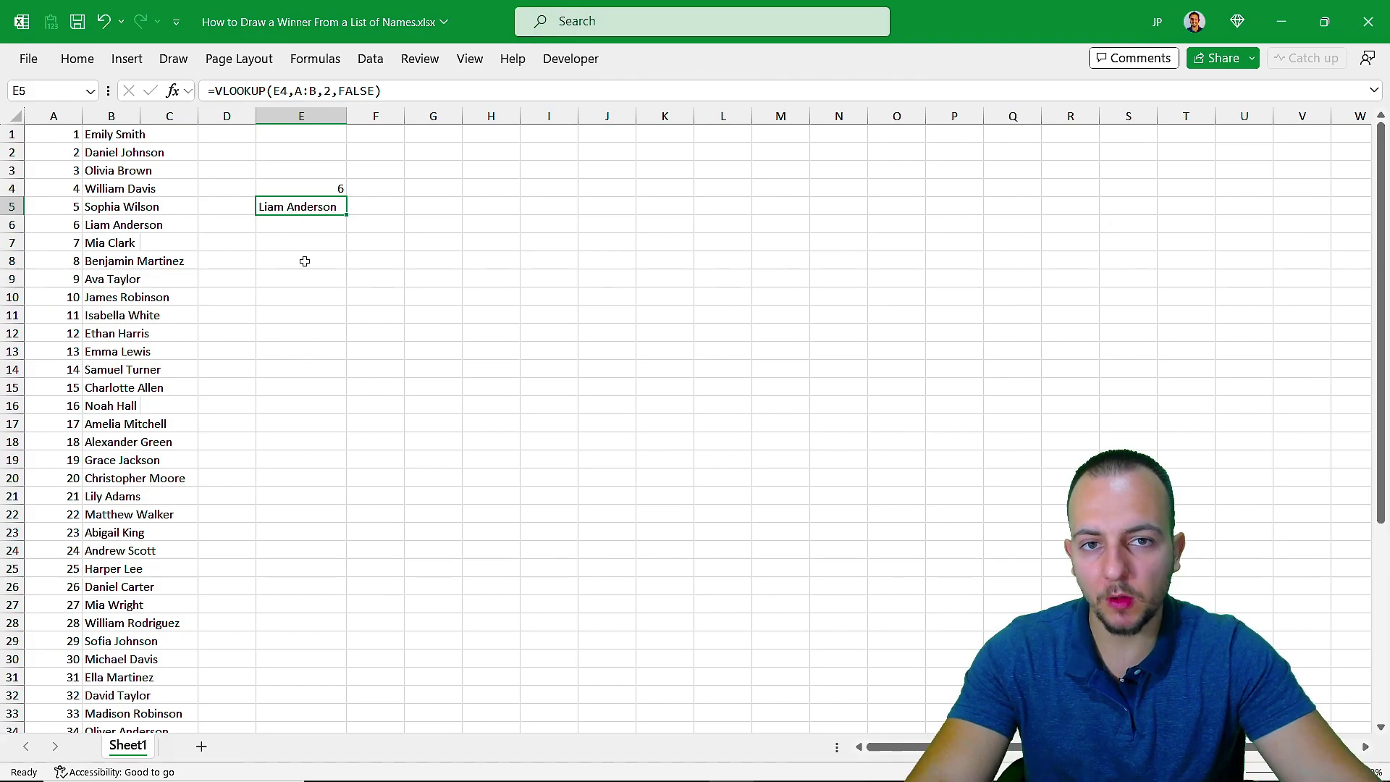